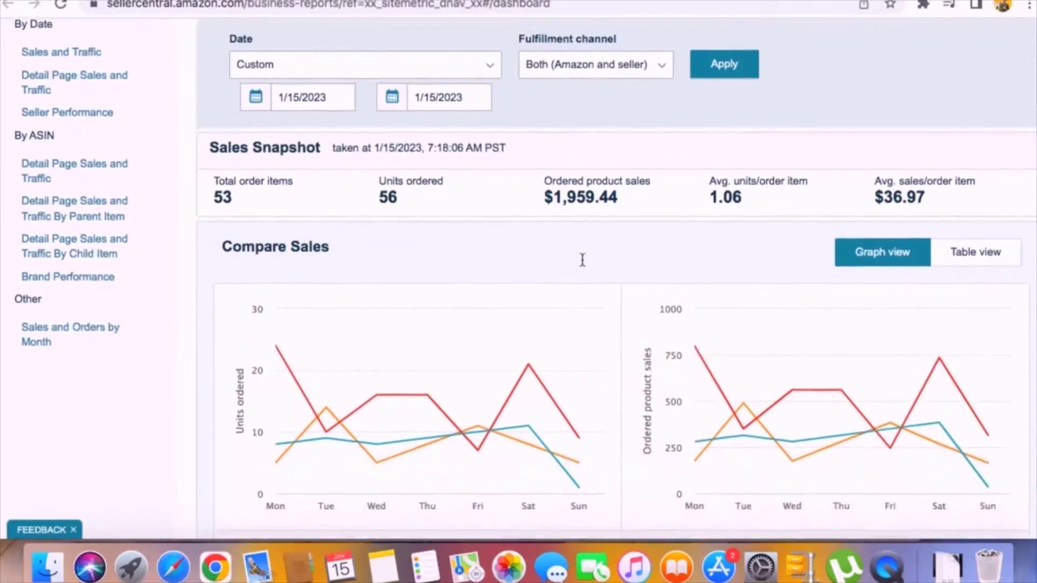
- Change the business report start date to January 1, 2022, apply it, and highlight the new sales and ad spend totals
{"action": "double_click", "coordinate": [583, 218]}
{"action": "left_click", "coordinate": [339, 126]}
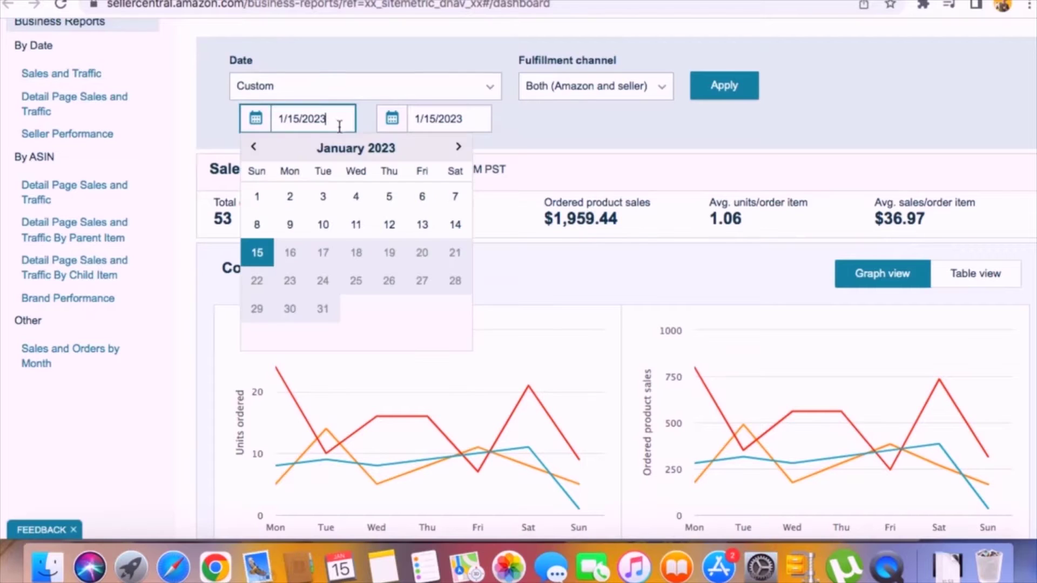
{"action": "left_click", "coordinate": [254, 147]}
{"action": "left_click", "coordinate": [254, 147]}
{"action": "left_click", "coordinate": [254, 147]}
{"action": "left_click", "coordinate": [254, 147]}
{"action": "left_click", "coordinate": [254, 146]}
{"action": "left_click", "coordinate": [254, 146]}
{"action": "left_click", "coordinate": [254, 146]}
{"action": "left_click", "coordinate": [455, 204]}
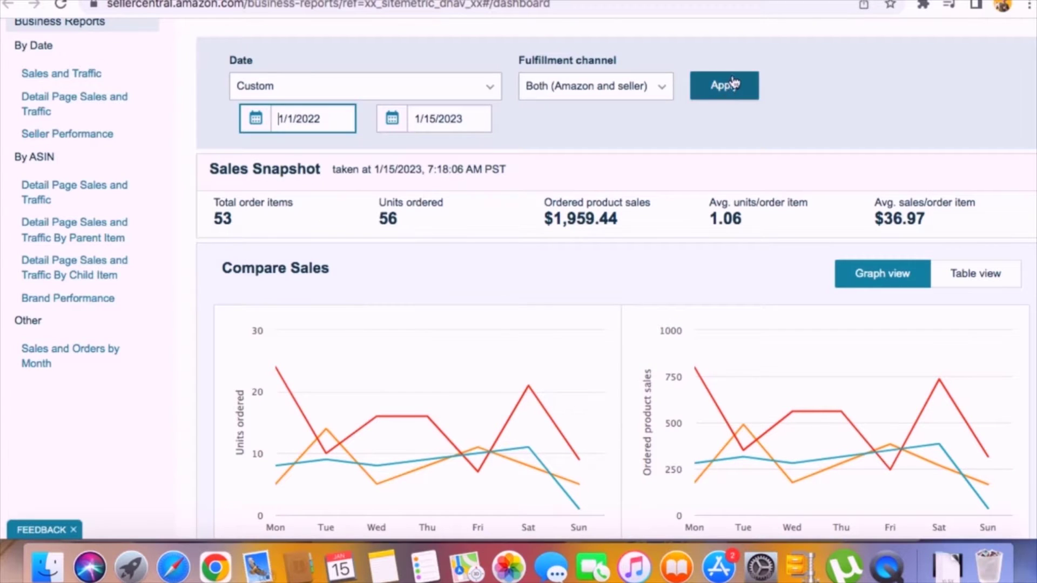
{"action": "left_click", "coordinate": [735, 82]}
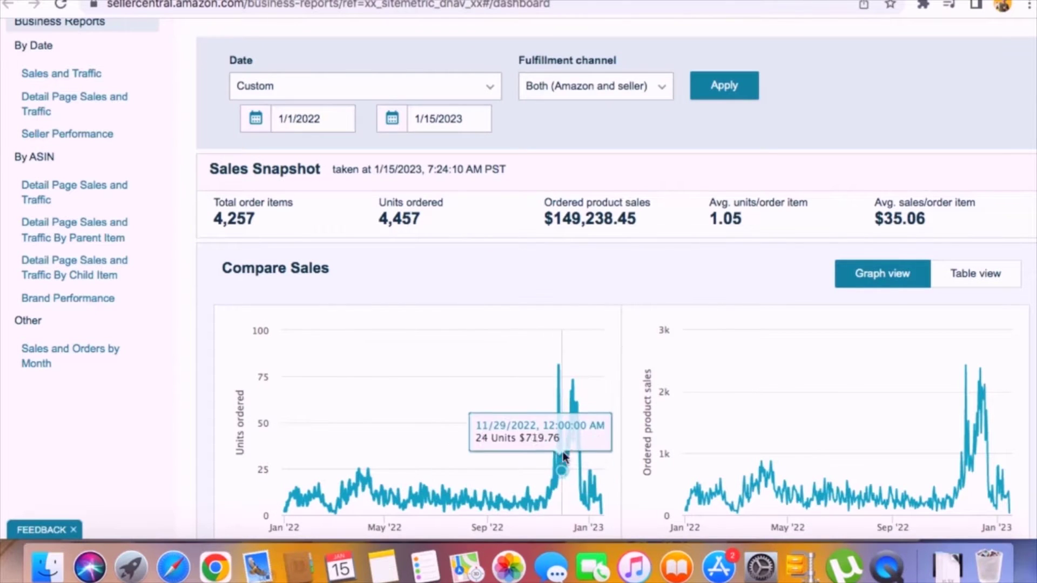
{"action": "triple_click", "coordinate": [600, 226]}
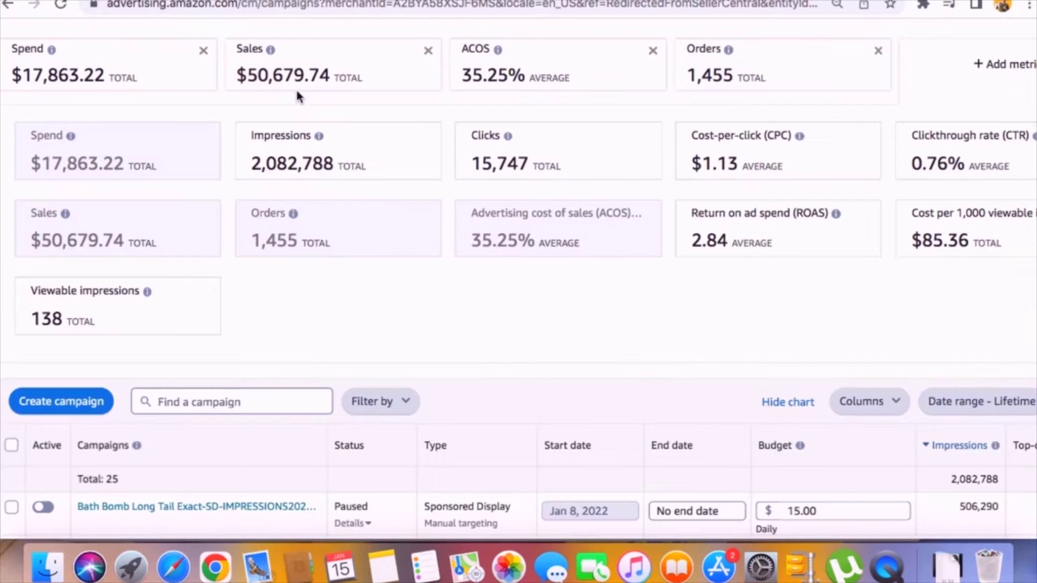
{"action": "triple_click", "coordinate": [73, 71]}
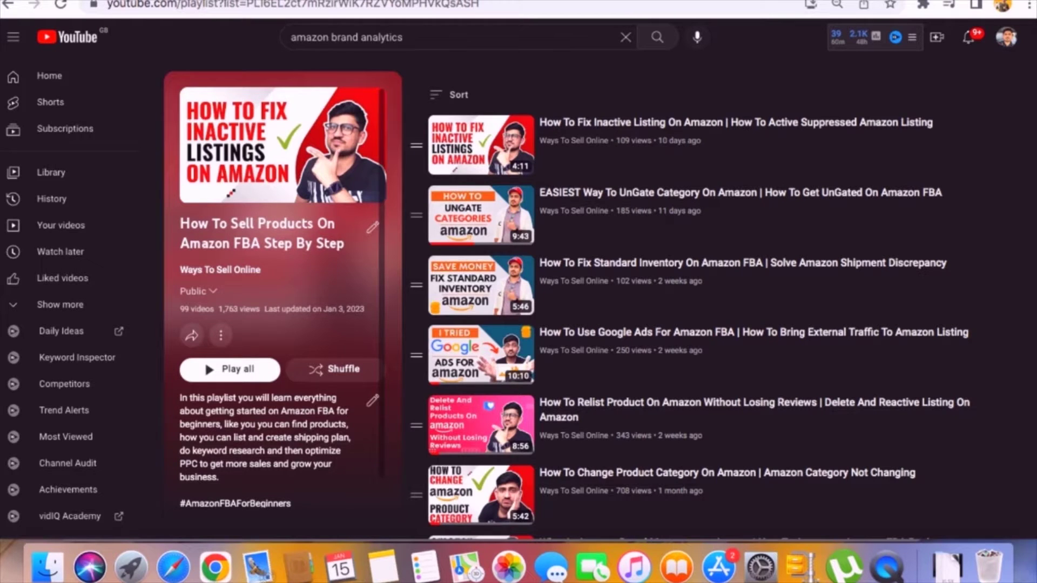
{"action": "scroll", "coordinate": [751, 235], "scroll_direction": "down", "scroll_amount": 4}
{"action": "scroll", "coordinate": [750, 235], "scroll_direction": "up", "scroll_amount": 4}
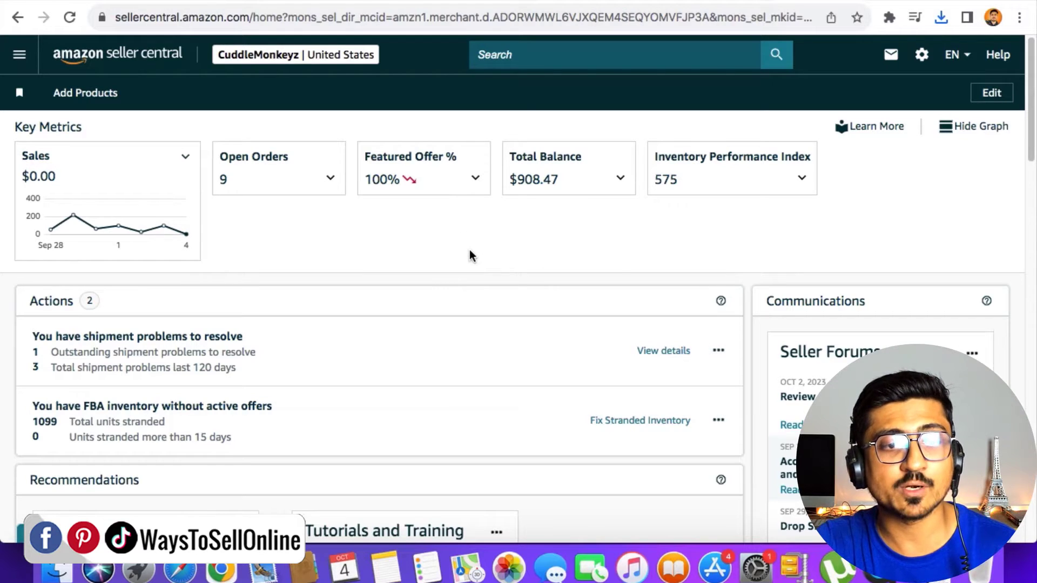
- Go to Catalog > Upload Images from the navigation menu and scroll through the bulk upload instructions
{"action": "left_click", "coordinate": [7, 59]}
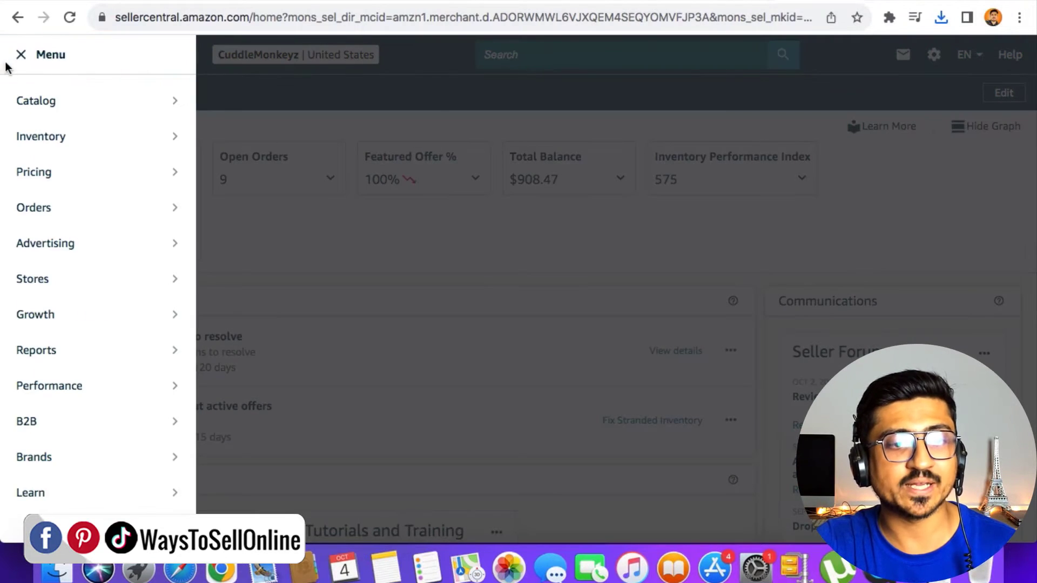
{"action": "mouse_move", "coordinate": [83, 109]}
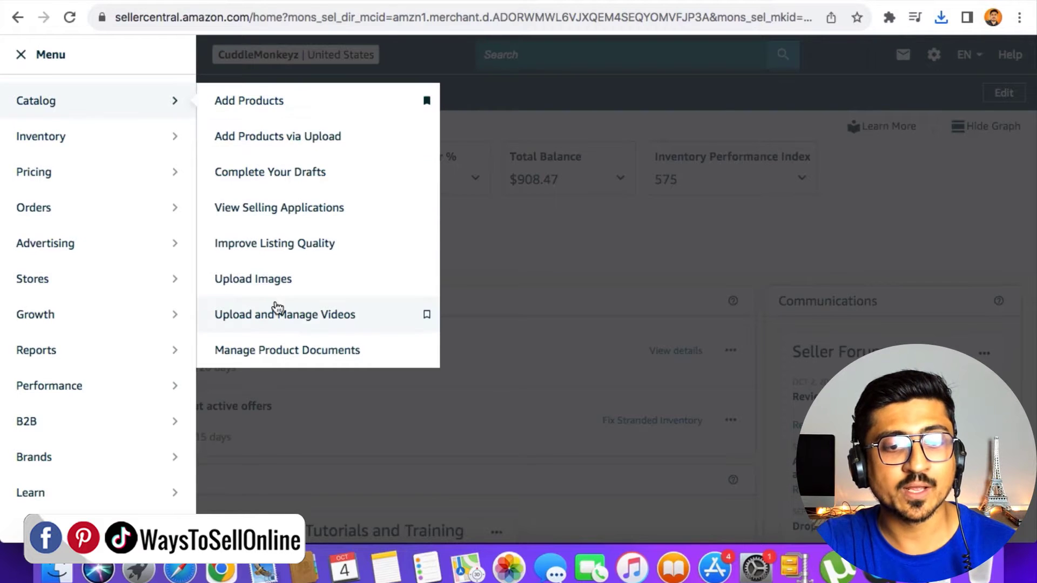
{"action": "left_click", "coordinate": [260, 281]}
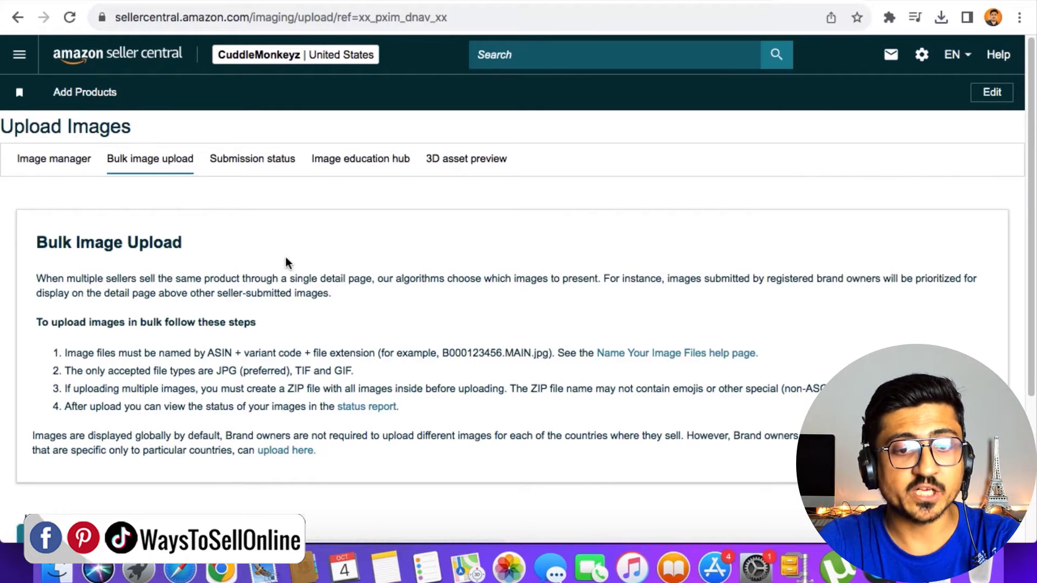
{"action": "scroll", "coordinate": [285, 257], "scroll_direction": "down", "scroll_amount": 1}
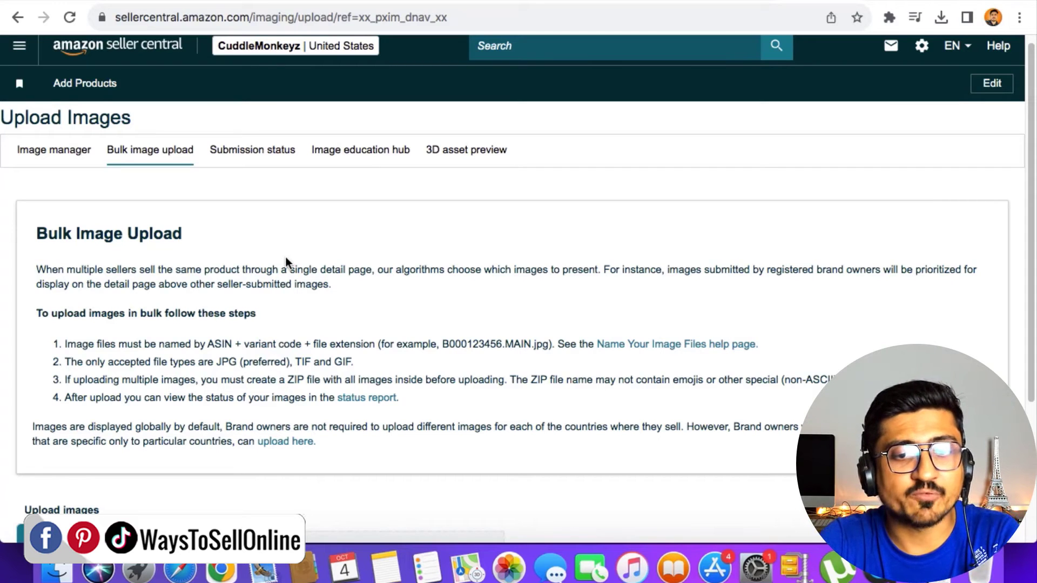
{"action": "key", "text": "super+Tab"}
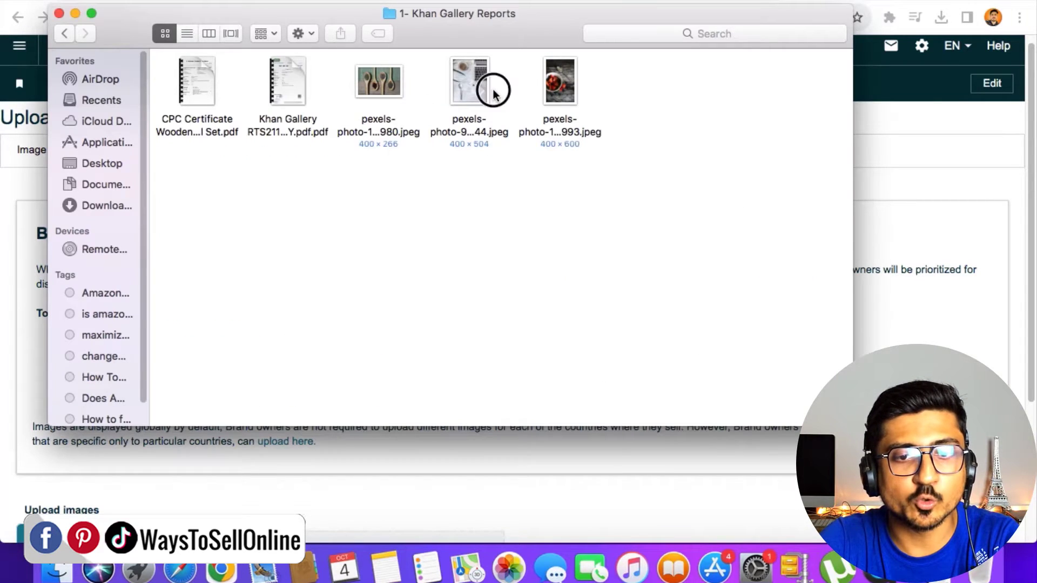
- Review the three pexels JPEG product photos in Finder, then hide Finder to show the upload page
{"action": "left_click", "coordinate": [565, 87]}
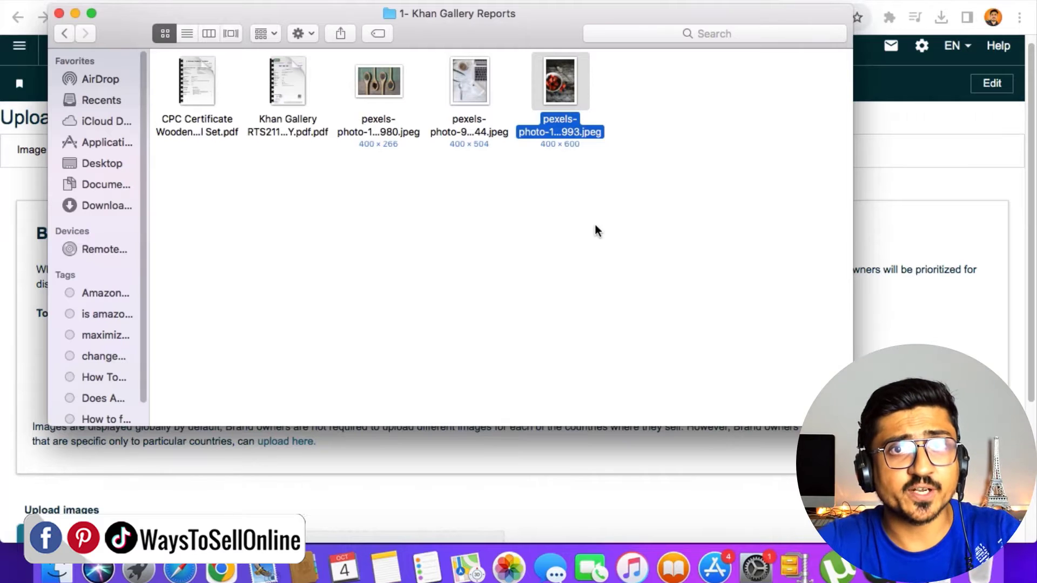
{"action": "left_click", "coordinate": [390, 81]}
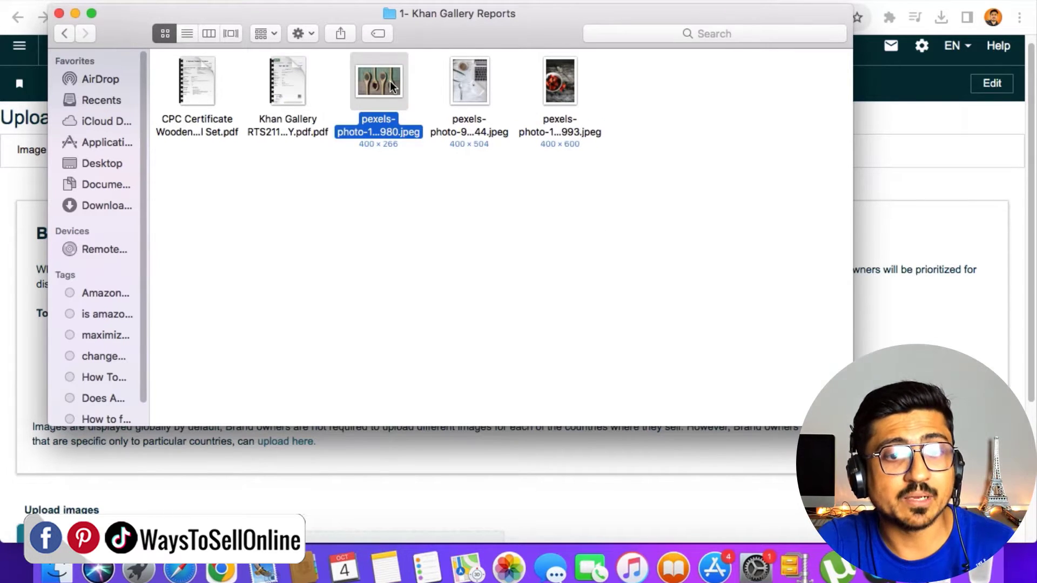
{"action": "left_click", "coordinate": [465, 76]}
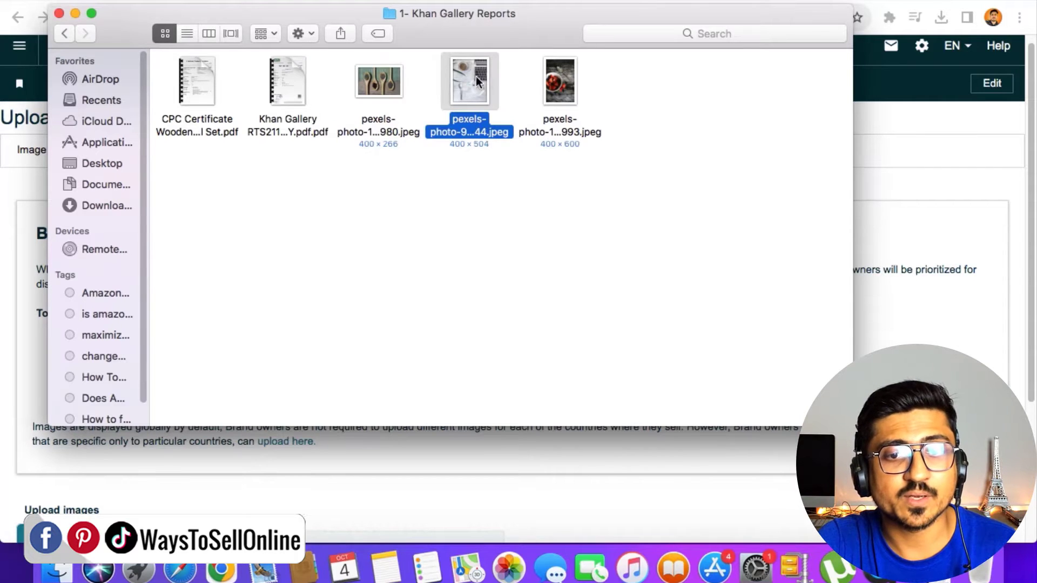
{"action": "left_click", "coordinate": [562, 79]}
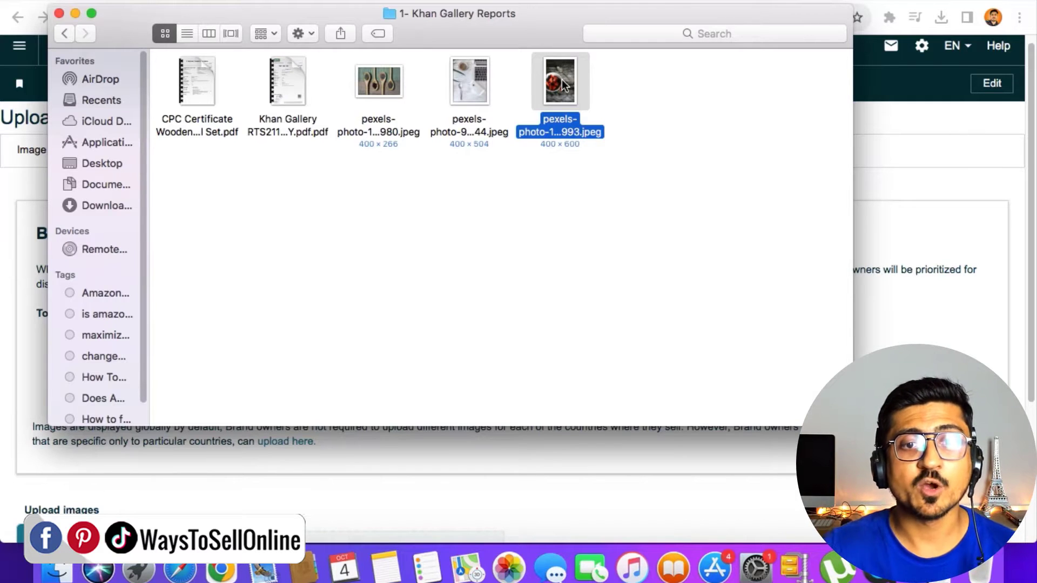
{"action": "left_click", "coordinate": [417, 84]}
{"action": "left_click", "coordinate": [387, 87]}
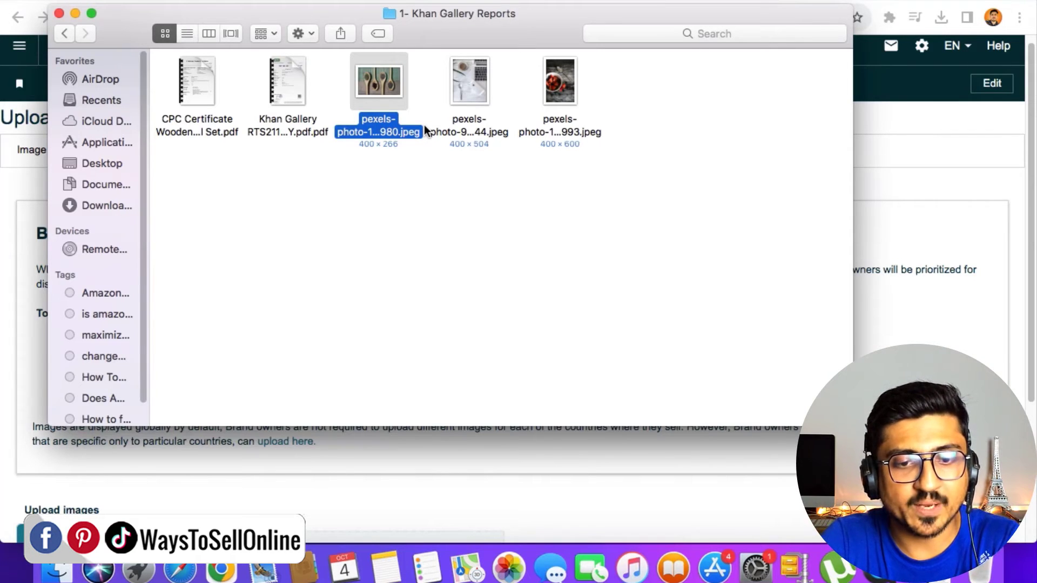
{"action": "key", "text": "super+w"}
{"action": "scroll", "coordinate": [372, 311], "scroll_direction": "up", "scroll_amount": 5}
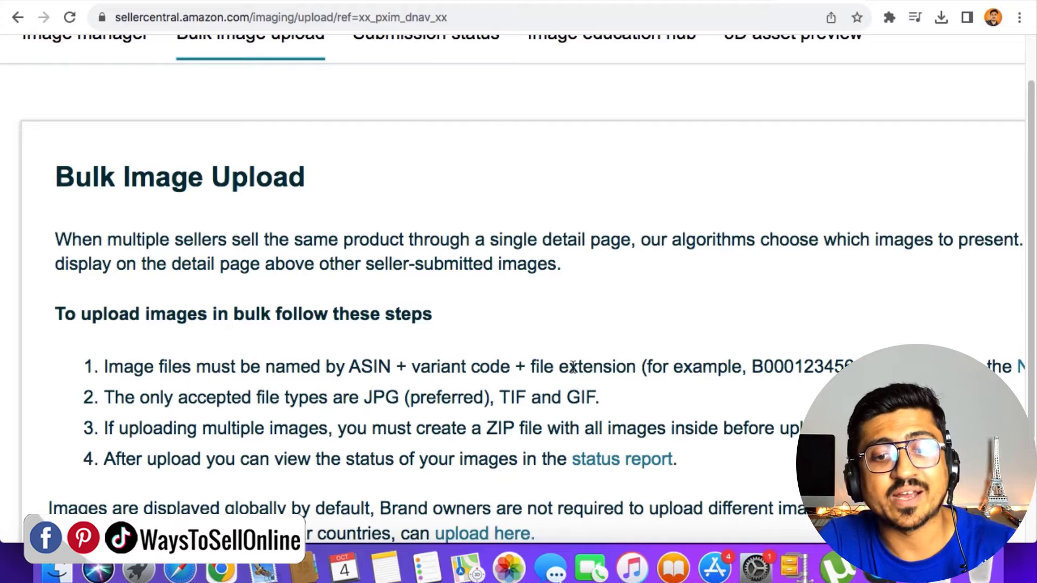
- Copy the example image name B000123456.MAIN.jpg from step 1 of the upload instructions
{"action": "scroll", "coordinate": [573, 367], "scroll_direction": "right", "scroll_amount": 5}
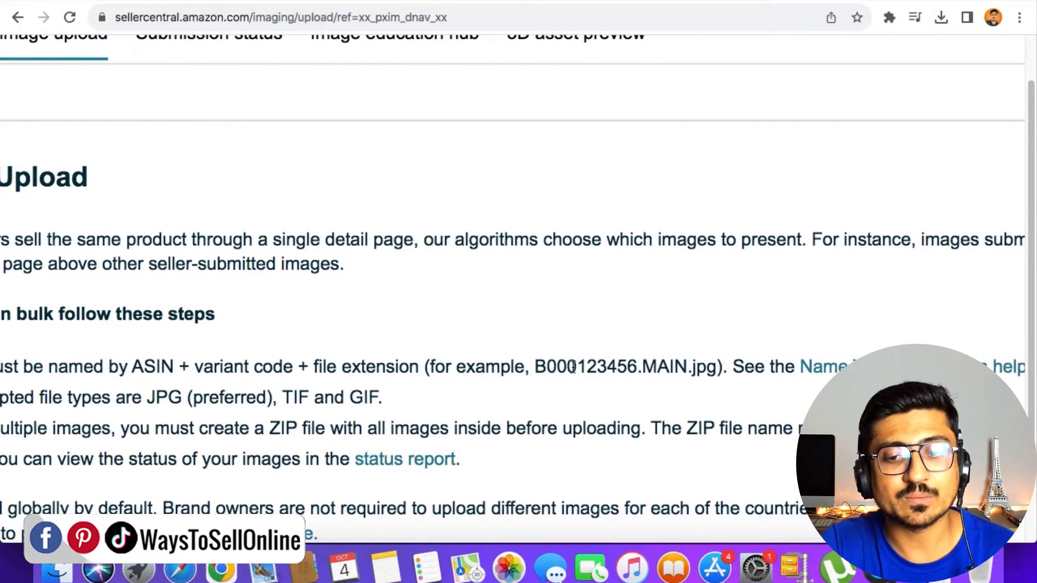
{"action": "left_click", "coordinate": [581, 367]}
{"action": "double_click", "coordinate": [581, 367]}
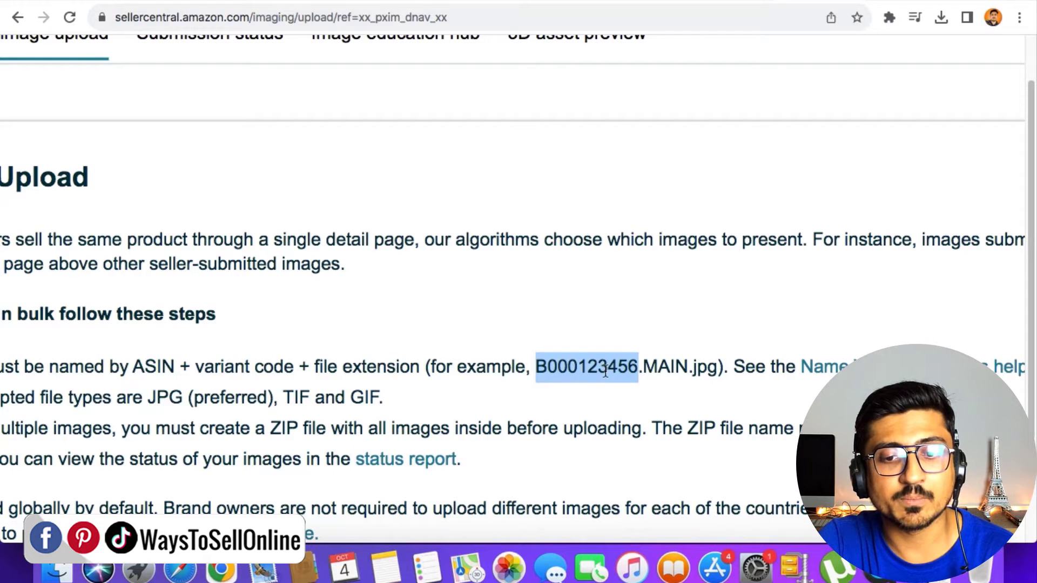
{"action": "left_click", "coordinate": [669, 365]}
{"action": "double_click", "coordinate": [668, 366]}
{"action": "left_click", "coordinate": [694, 365]}
{"action": "double_click", "coordinate": [704, 367]}
{"action": "left_click", "coordinate": [720, 368]}
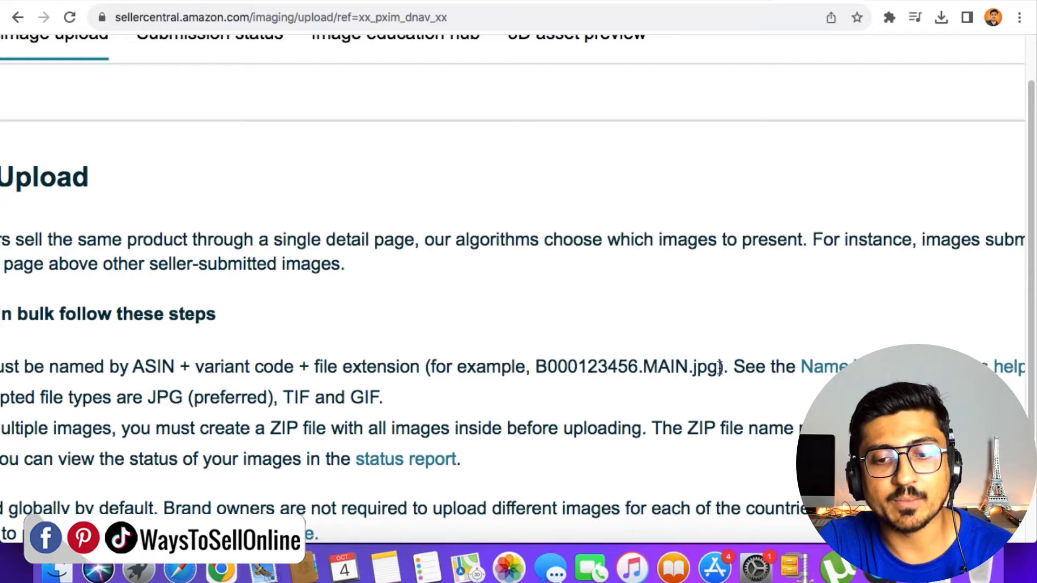
{"action": "left_click_drag", "start_coordinate": [721, 368], "coordinate": [533, 366]}
{"action": "key", "text": "super+c"}
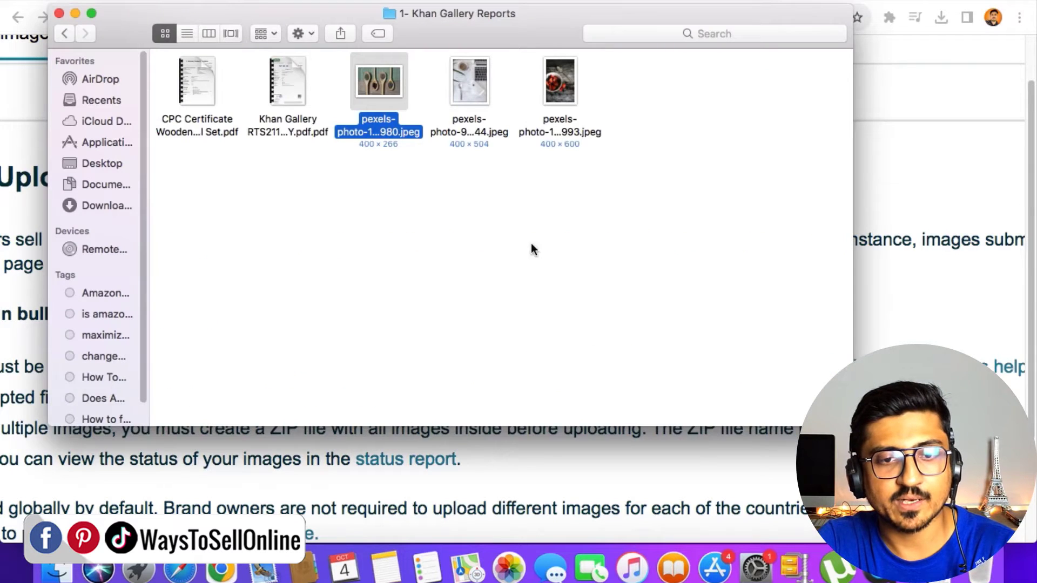
{"action": "left_click", "coordinate": [384, 128]}
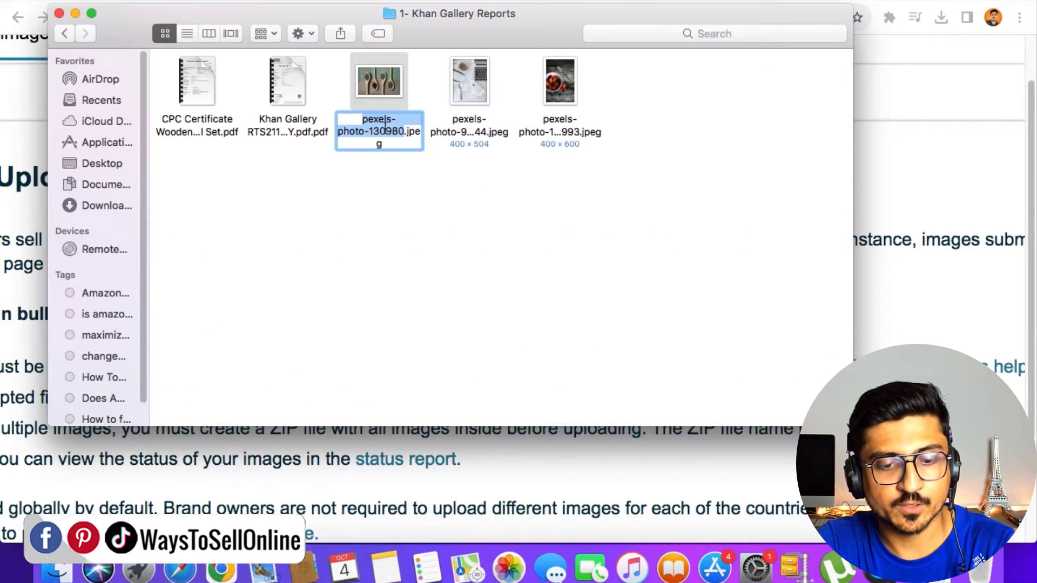
- Rename the first pexels photo to B000123456.MAIN.jpeg
{"action": "key", "text": "super+v"}
{"action": "key", "text": "BackSpace"}
{"action": "key", "text": "BackSpace"}
{"action": "key", "text": "BackSpace"}
{"action": "key", "text": "BackSpace"}
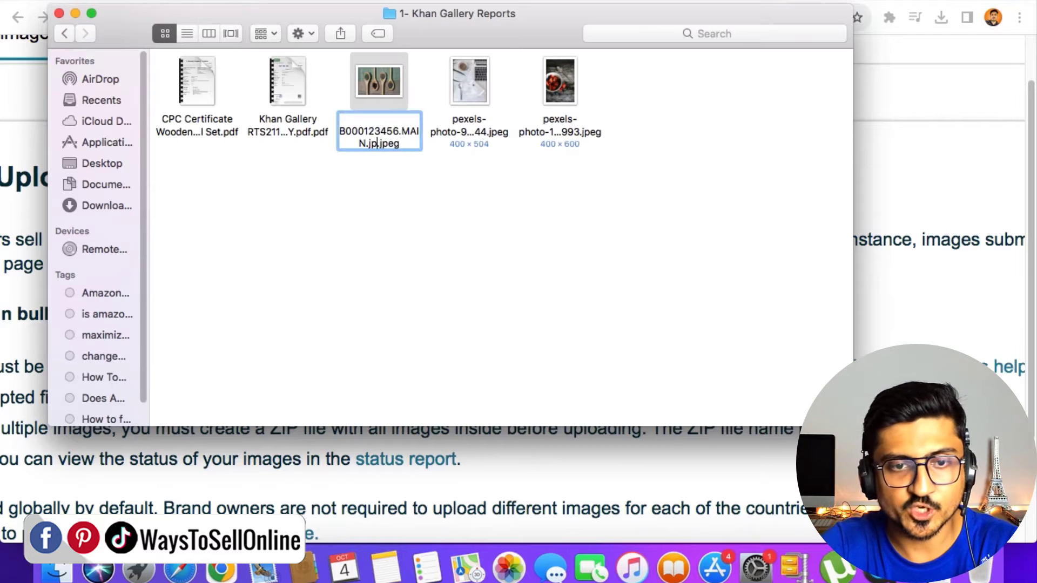
{"action": "key", "text": "BackSpace"}
{"action": "key", "text": "Return"}
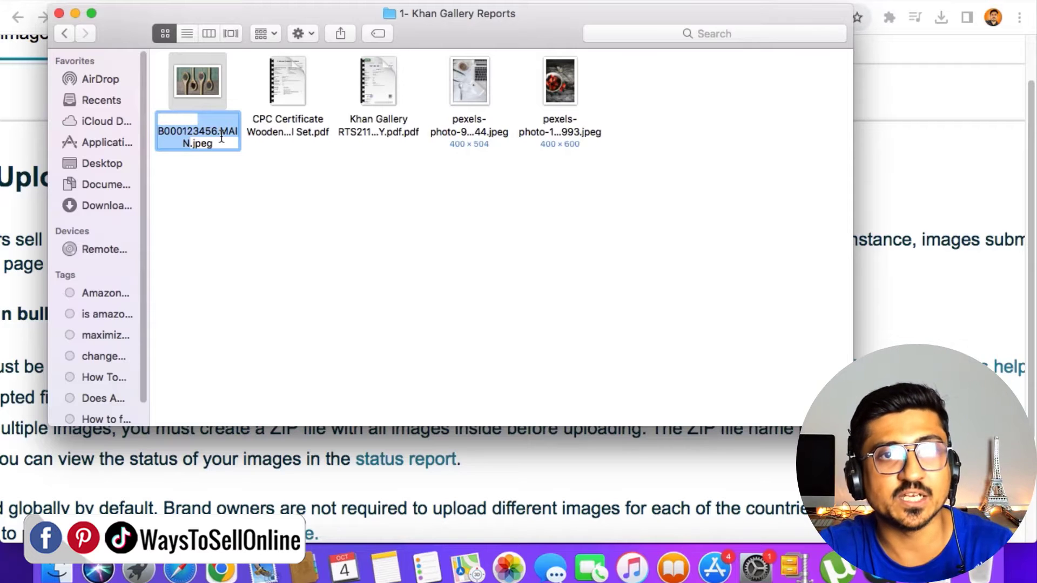
{"action": "left_click", "coordinate": [307, 202]}
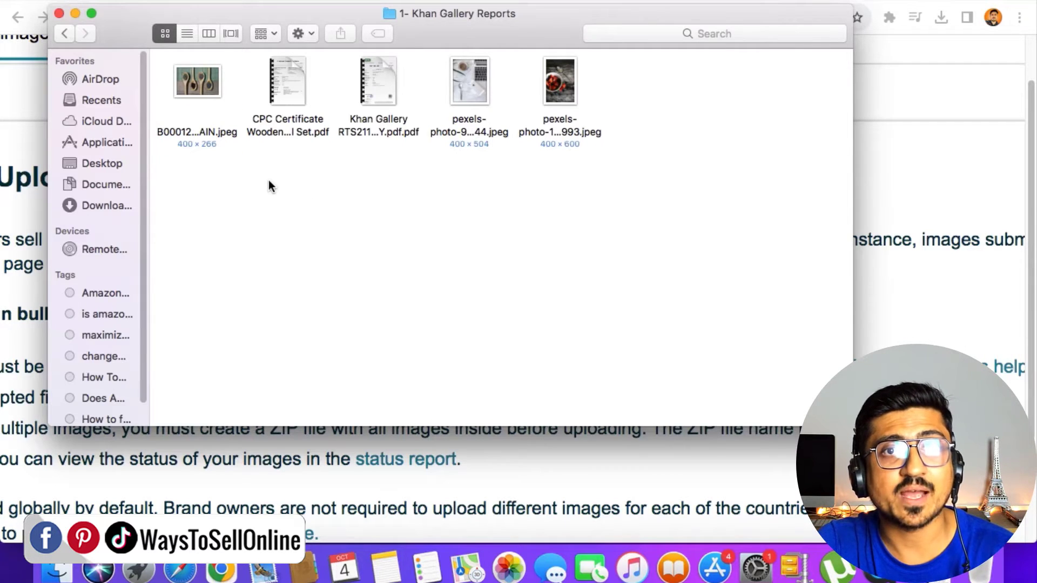
- Rename the second pexels photo to B000123456.01.jpeg
{"action": "left_click", "coordinate": [465, 90]}
{"action": "left_click", "coordinate": [473, 132]}
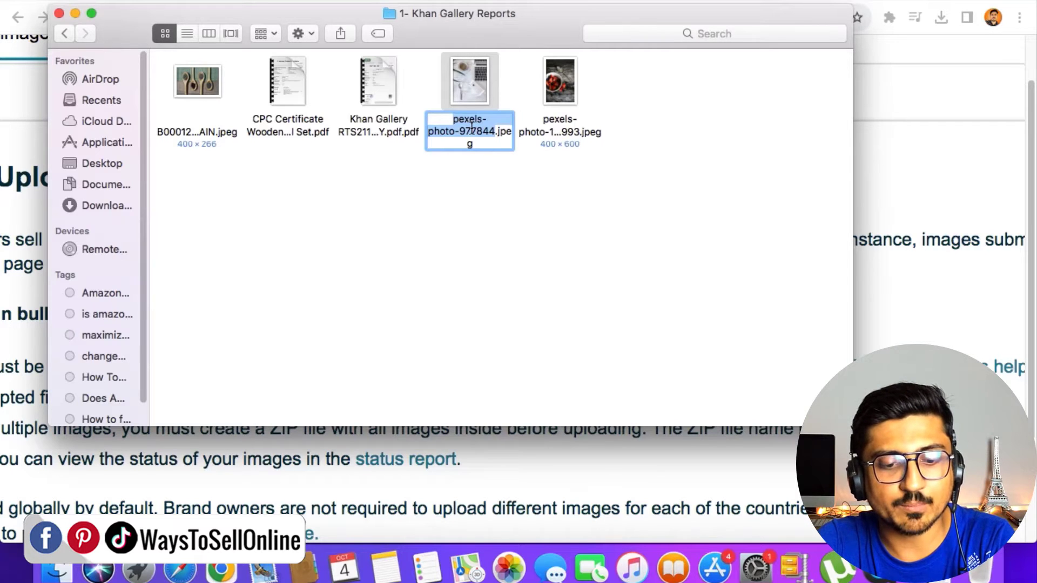
{"action": "type", "text": "B000123456.MAIN"}
{"action": "key", "text": "BackSpace"}
{"action": "key", "text": "BackSpace"}
{"action": "key", "text": "BackSpace"}
{"action": "key", "text": "BackSpace"}
{"action": "key", "text": "BackSpace"}
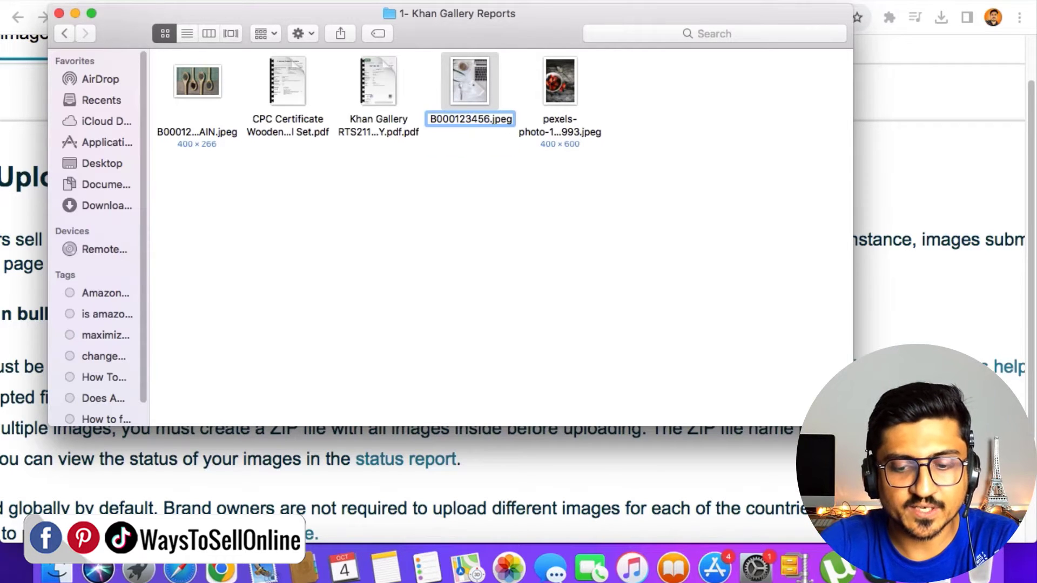
{"action": "type", "text": ".01"}
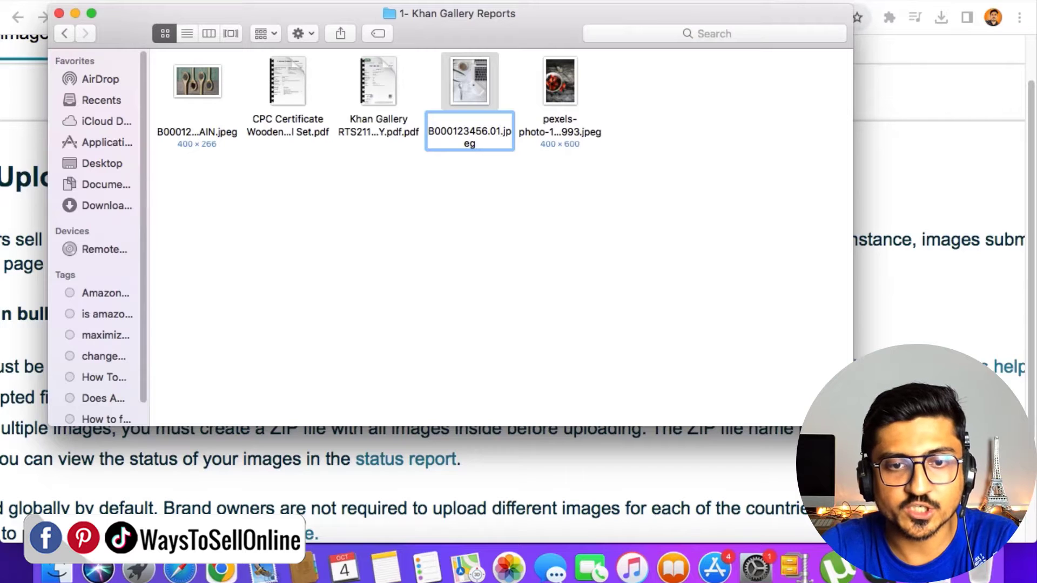
{"action": "key", "text": "Return"}
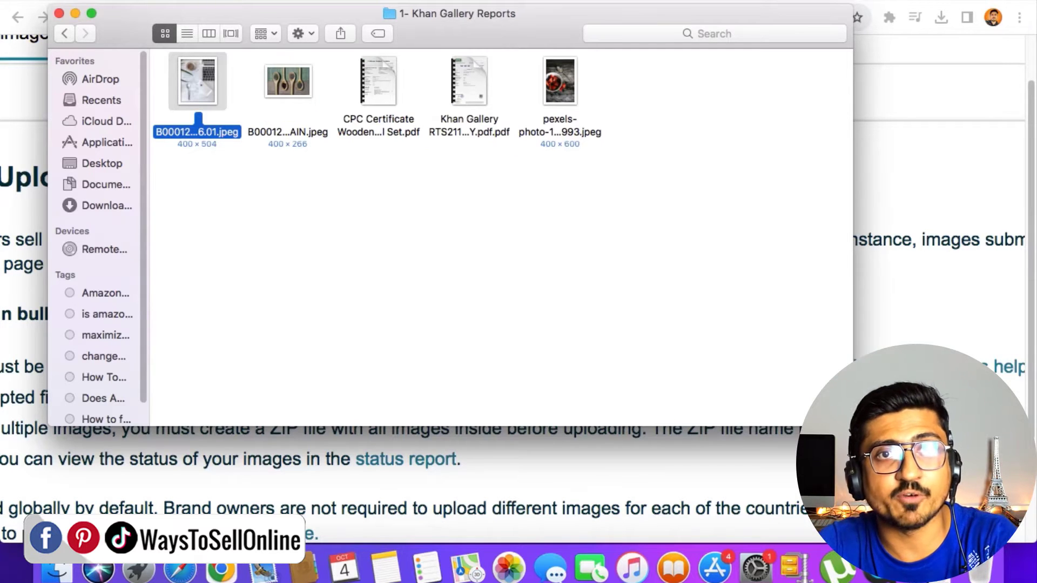
- Rename the remaining stock photo to B000123456.02.jpeg
{"action": "left_click", "coordinate": [555, 72]}
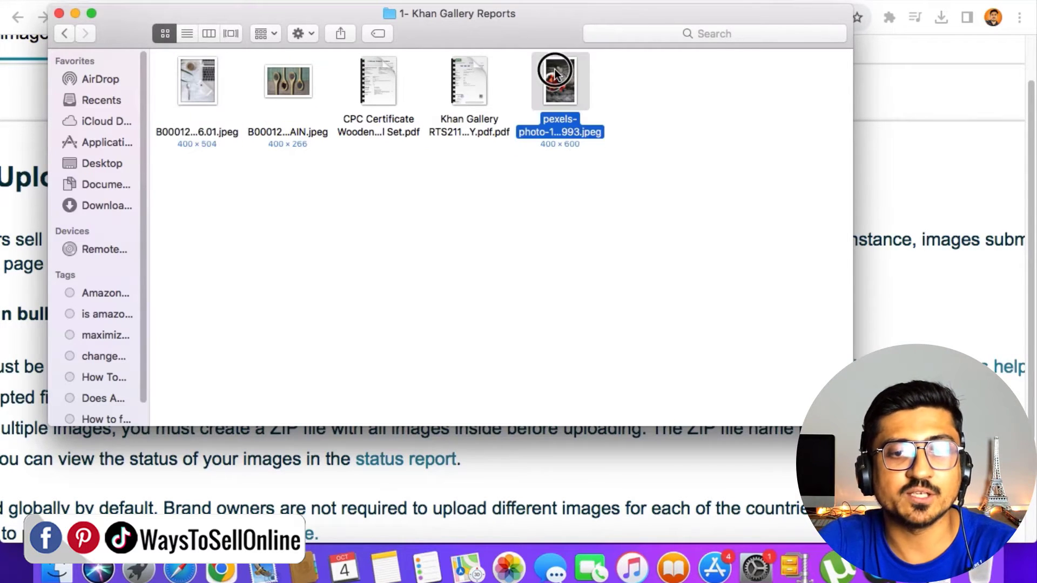
{"action": "left_click", "coordinate": [562, 131]}
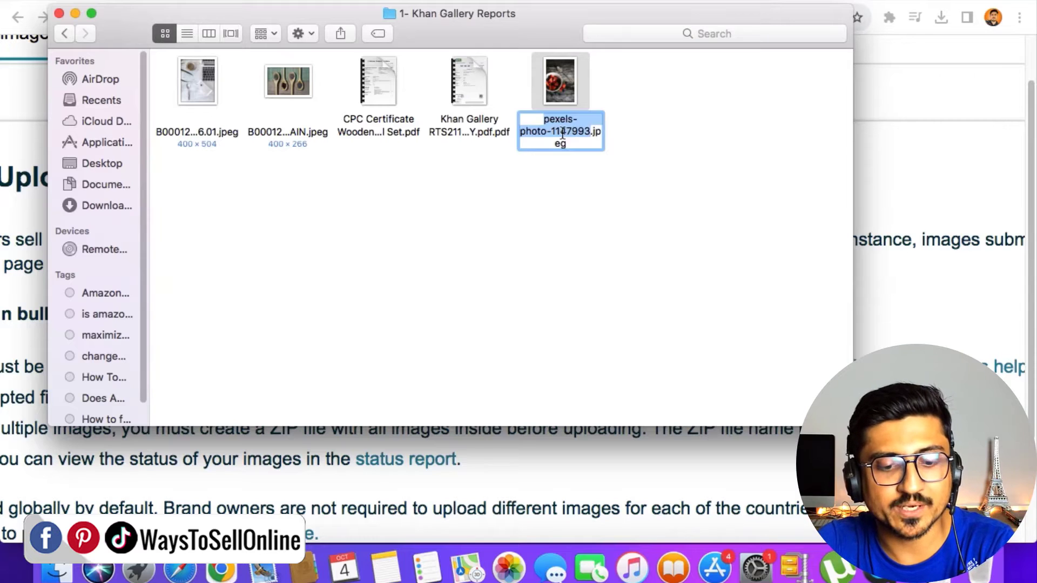
{"action": "type", "text": "B000123456.MAIN"}
{"action": "key", "text": "BackSpace"}
{"action": "key", "text": "BackSpace"}
{"action": "key", "text": "BackSpace"}
{"action": "key", "text": "BackSpace"}
{"action": "key", "text": "BackSpace"}
{"action": "type", "text": ".02"}
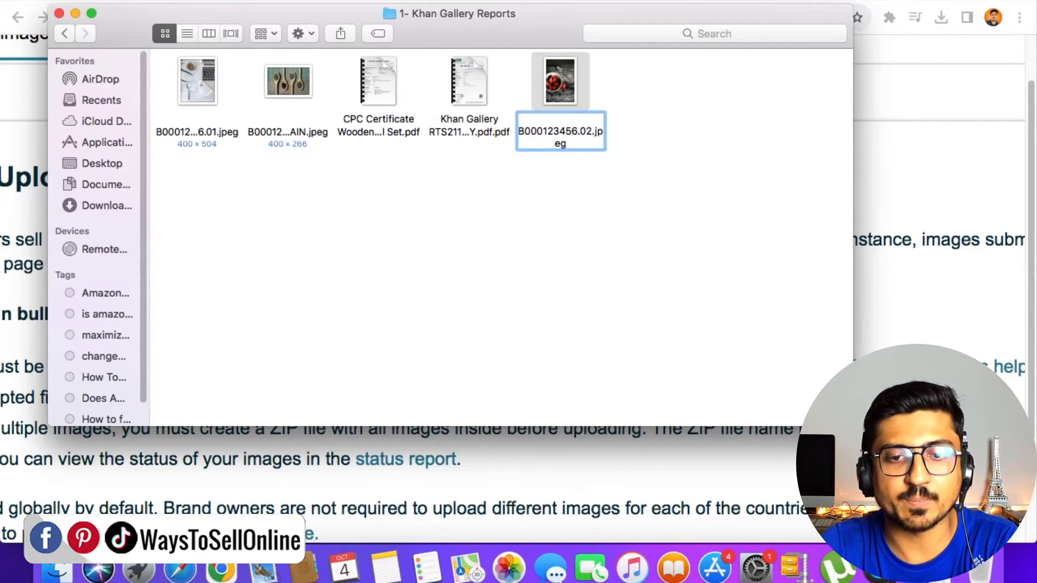
{"action": "key", "text": "Return"}
{"action": "left_click", "coordinate": [475, 180]}
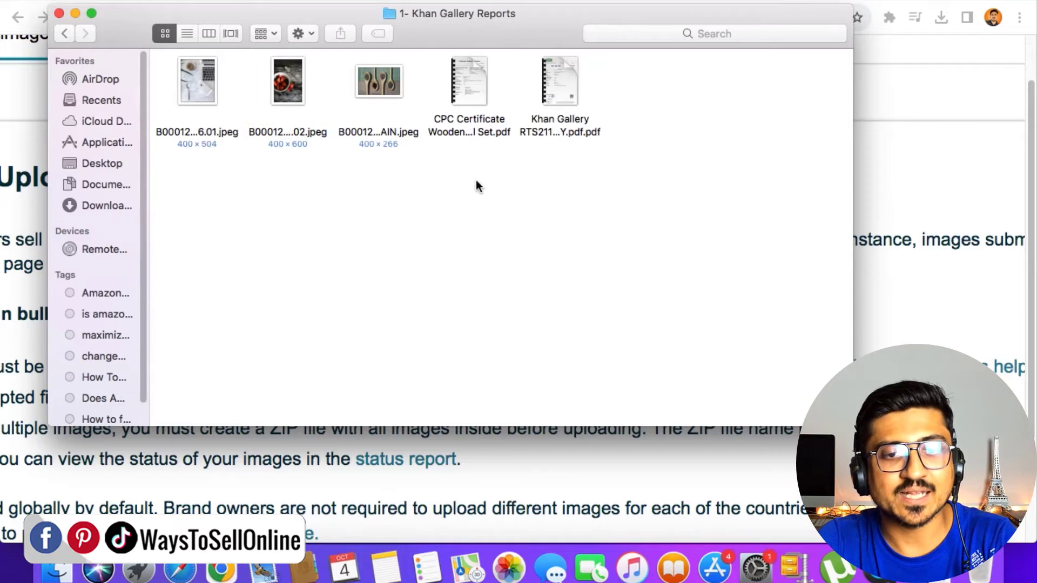
- Check the three new file names, then return to Seller Central
{"action": "left_click", "coordinate": [391, 123]}
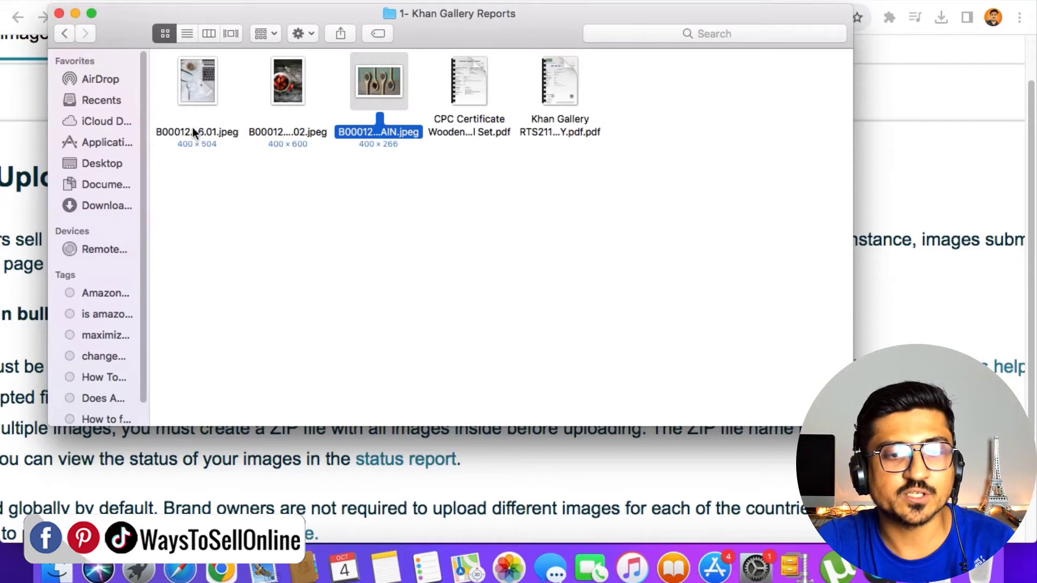
{"action": "left_click", "coordinate": [193, 127]}
{"action": "left_click", "coordinate": [283, 133]}
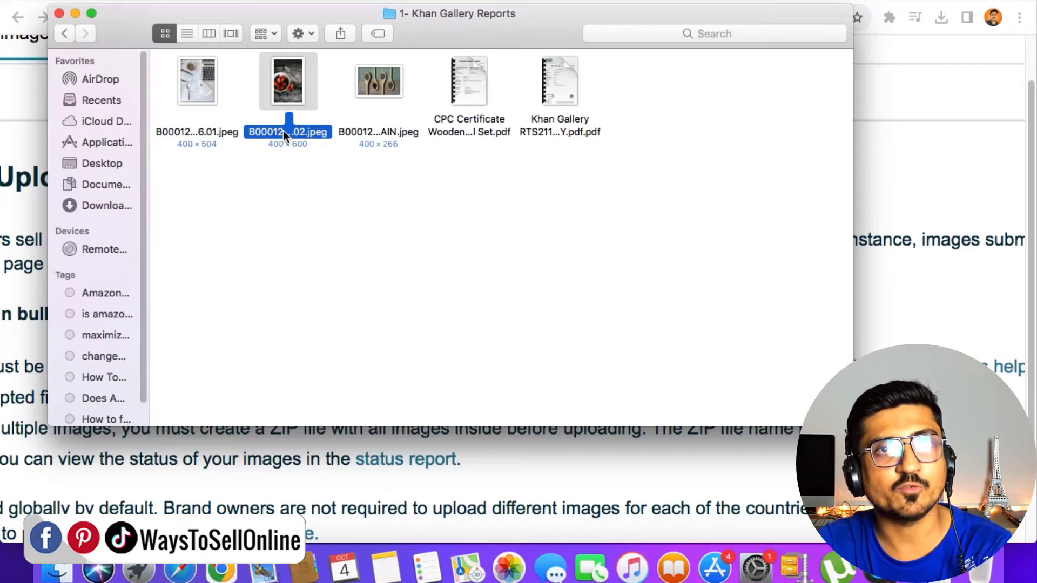
{"action": "key", "text": "super+Tab"}
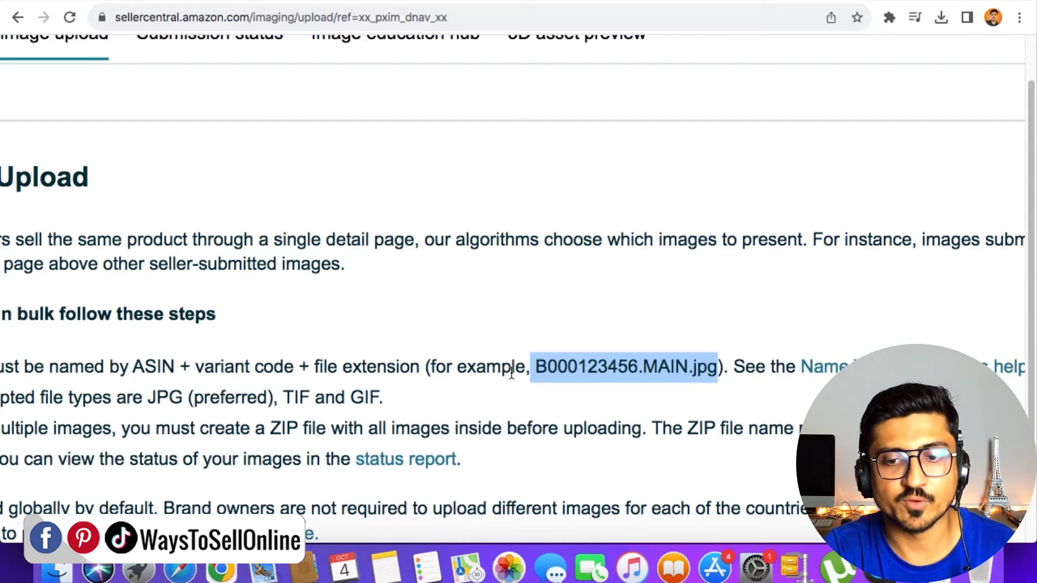
{"action": "scroll", "coordinate": [511, 373], "scroll_direction": "down", "scroll_amount": 5}
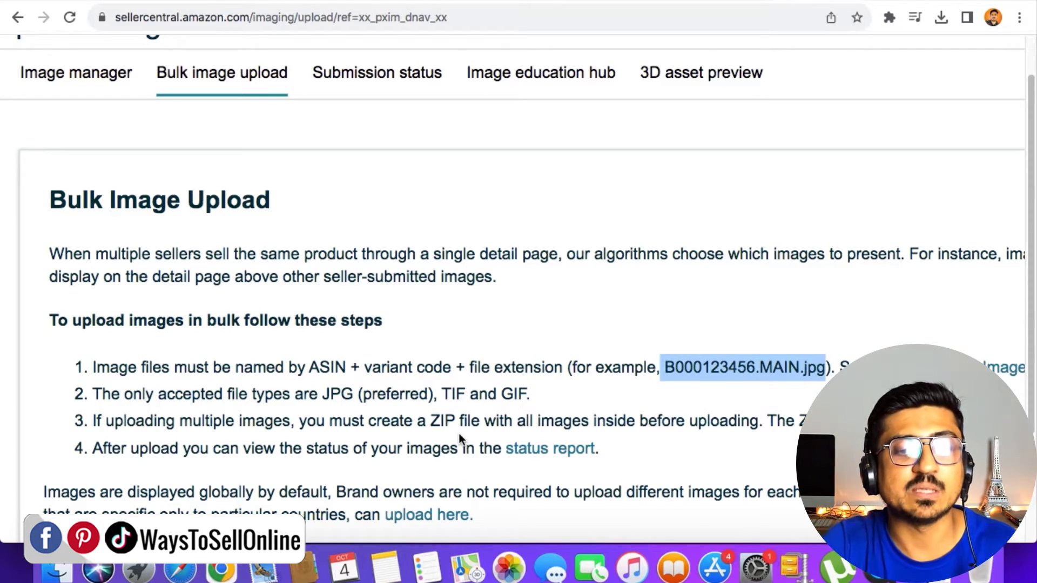
{"action": "scroll", "coordinate": [460, 438], "scroll_direction": "right", "scroll_amount": 5}
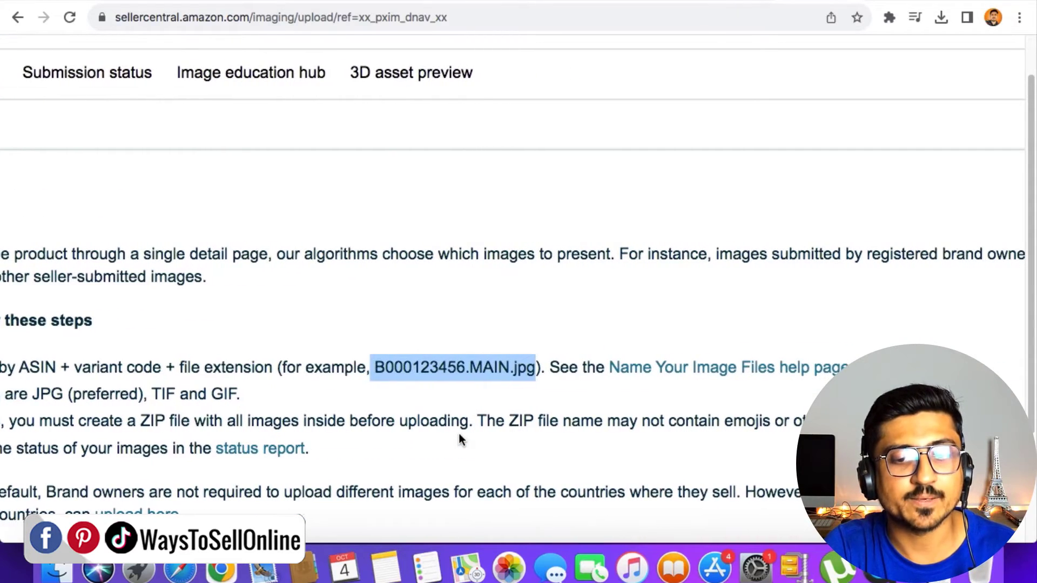
{"action": "scroll", "coordinate": [459, 435], "scroll_direction": "right", "scroll_amount": 3}
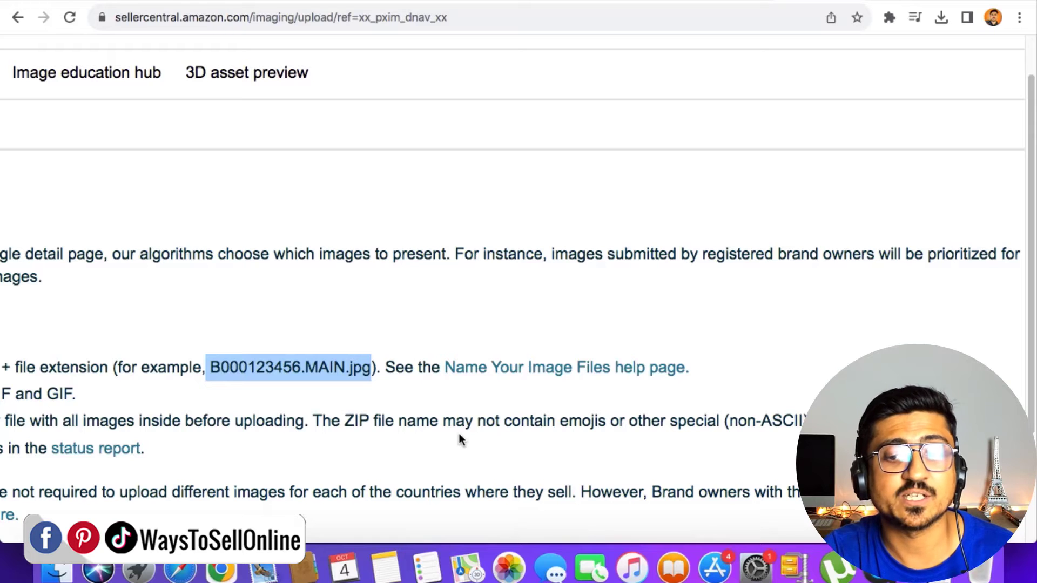
{"action": "scroll", "coordinate": [460, 439], "scroll_direction": "left", "scroll_amount": 7}
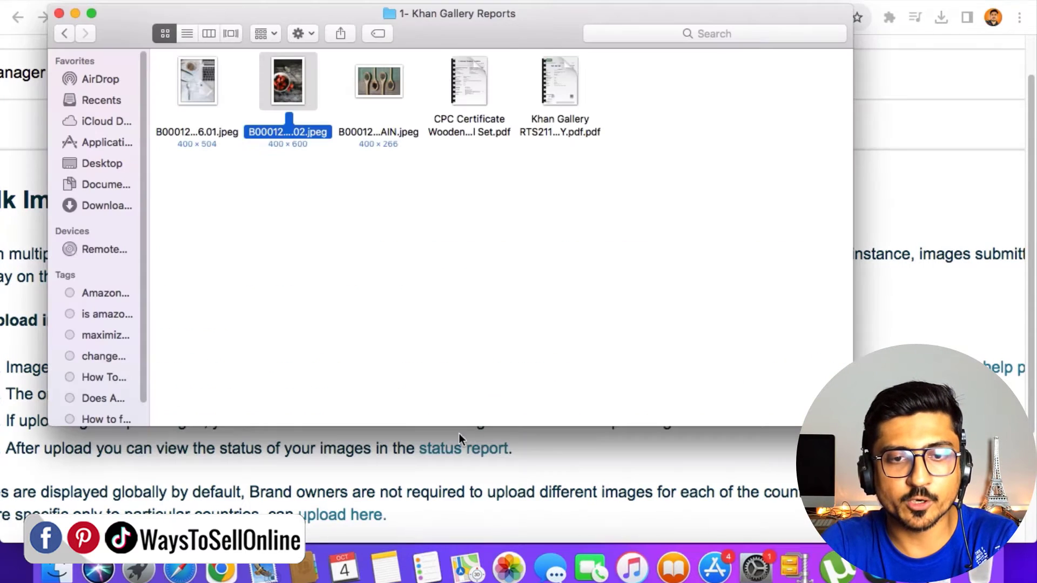
- Create a new folder named B000123456 in the images folder
{"action": "right_click", "coordinate": [425, 251]}
{"action": "left_click", "coordinate": [461, 261]}
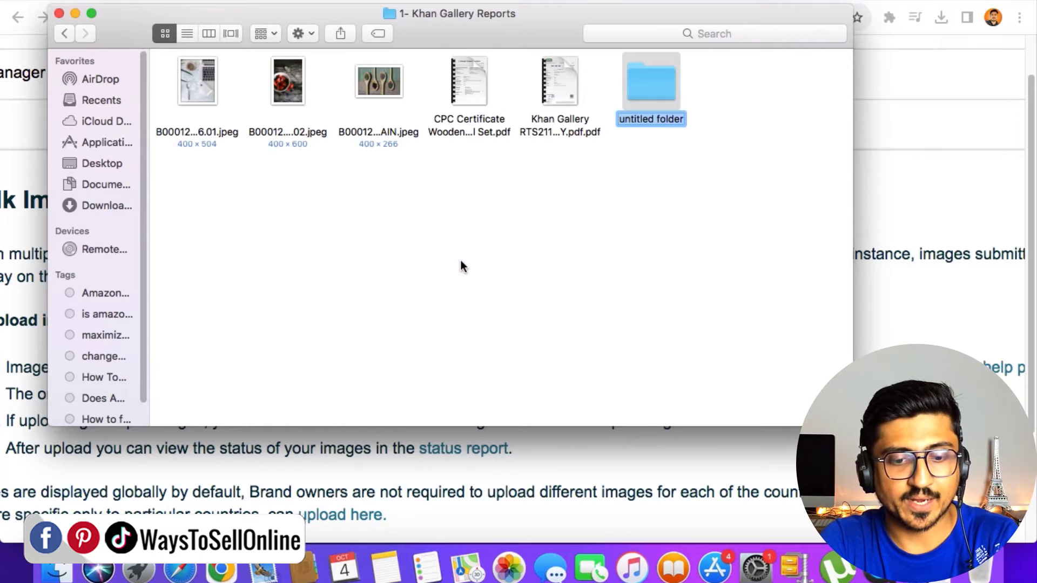
{"action": "type", "text": "B000123456.MAIN.jpeg"}
{"action": "key", "text": "BackSpace"}
{"action": "key", "text": "BackSpace"}
{"action": "key", "text": "BackSpace"}
{"action": "key", "text": "BackSpace"}
{"action": "key", "text": "BackSpace"}
{"action": "key", "text": "BackSpace"}
{"action": "key", "text": "BackSpace"}
{"action": "key", "text": "BackSpace"}
{"action": "key", "text": "BackSpace"}
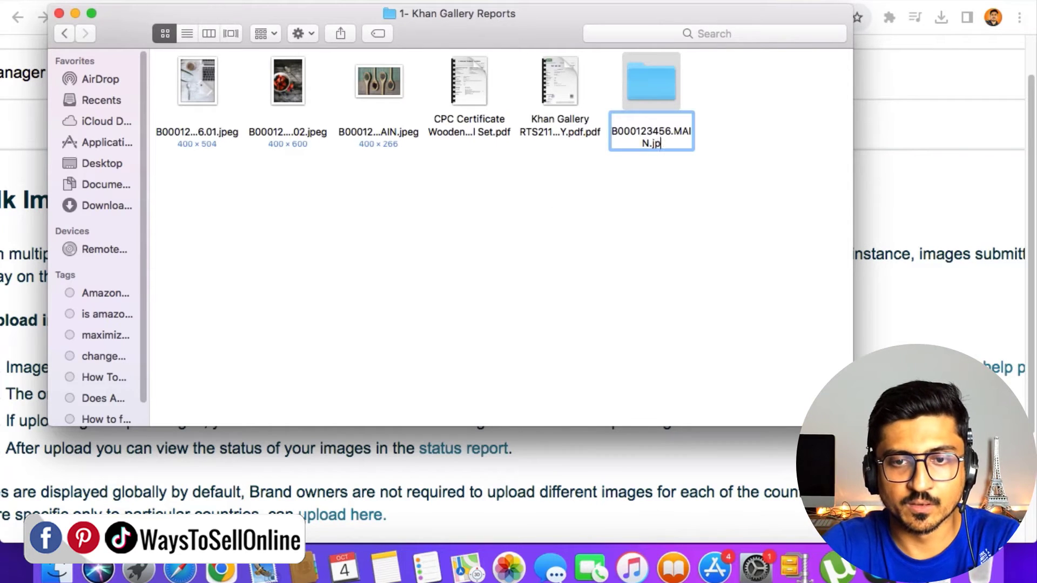
{"action": "key", "text": "BackSpace"}
{"action": "key", "text": "Return"}
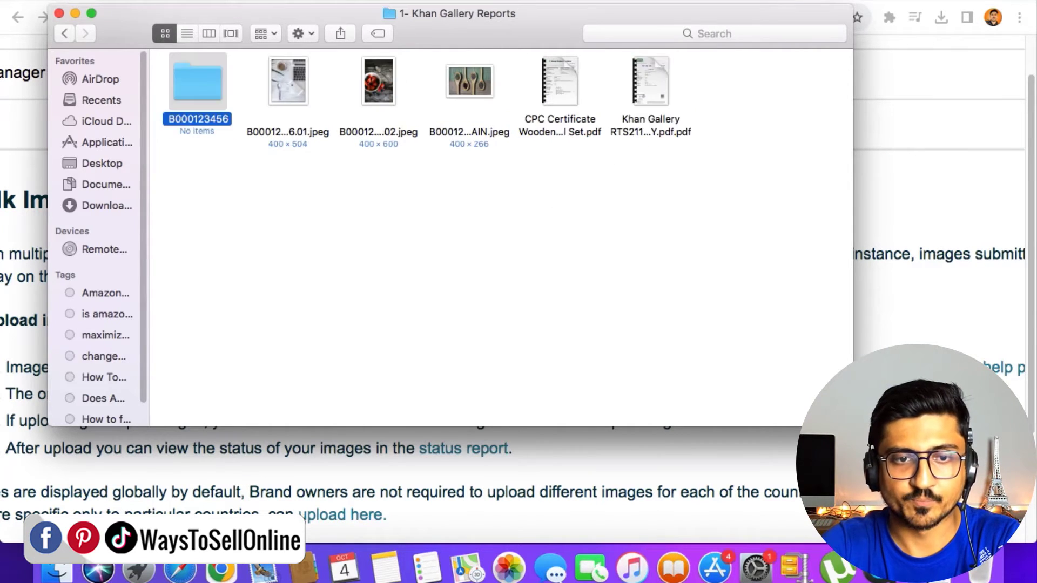
- Move the three ASIN-named images into B000123456 and go back to the parent folder
{"action": "left_click_drag", "start_coordinate": [274, 179], "coordinate": [463, 88]}
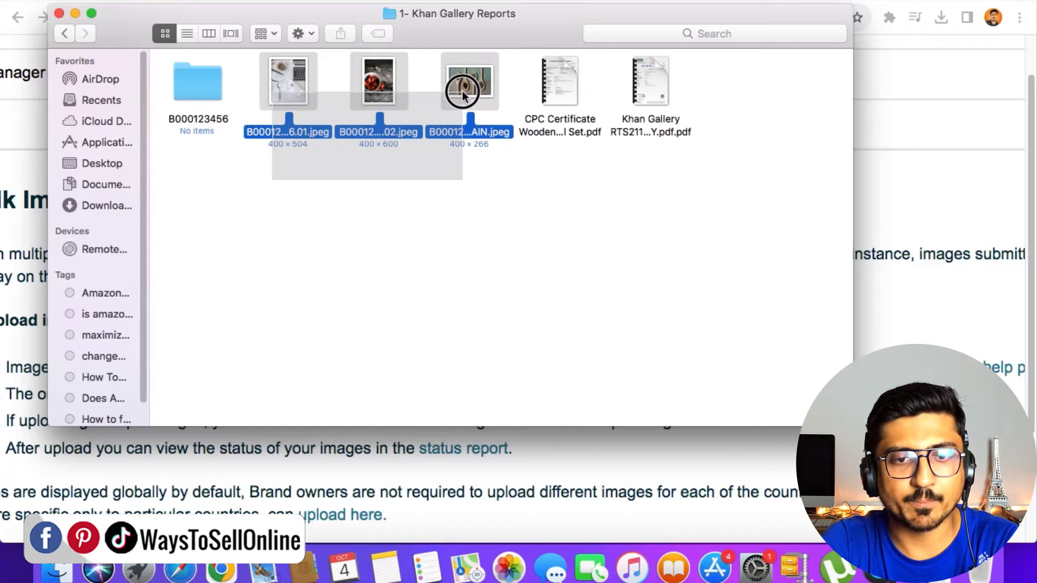
{"action": "left_click_drag", "start_coordinate": [381, 97], "coordinate": [291, 104]}
{"action": "left_click", "coordinate": [557, 152]}
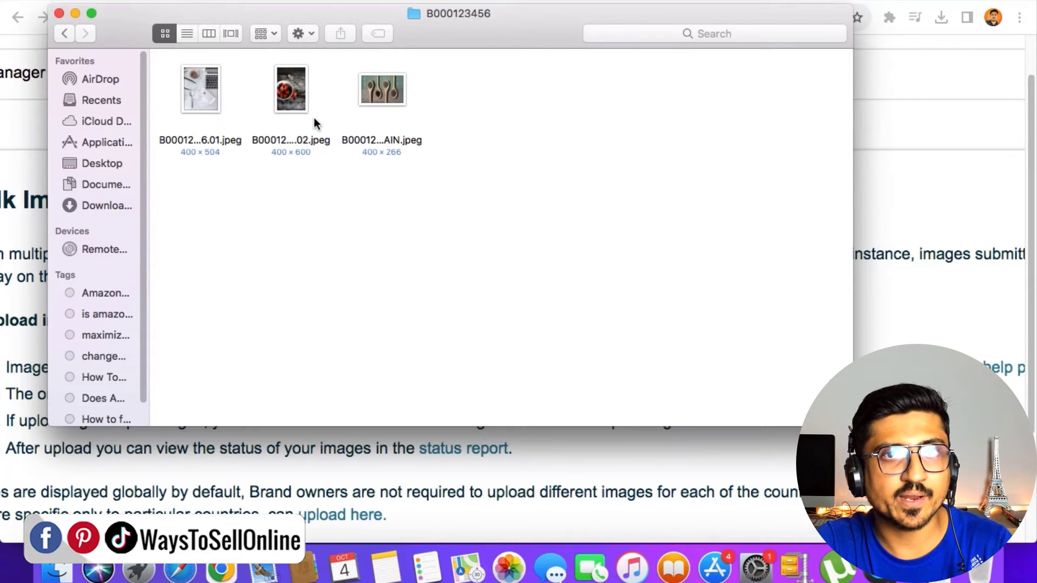
{"action": "left_click", "coordinate": [65, 33]}
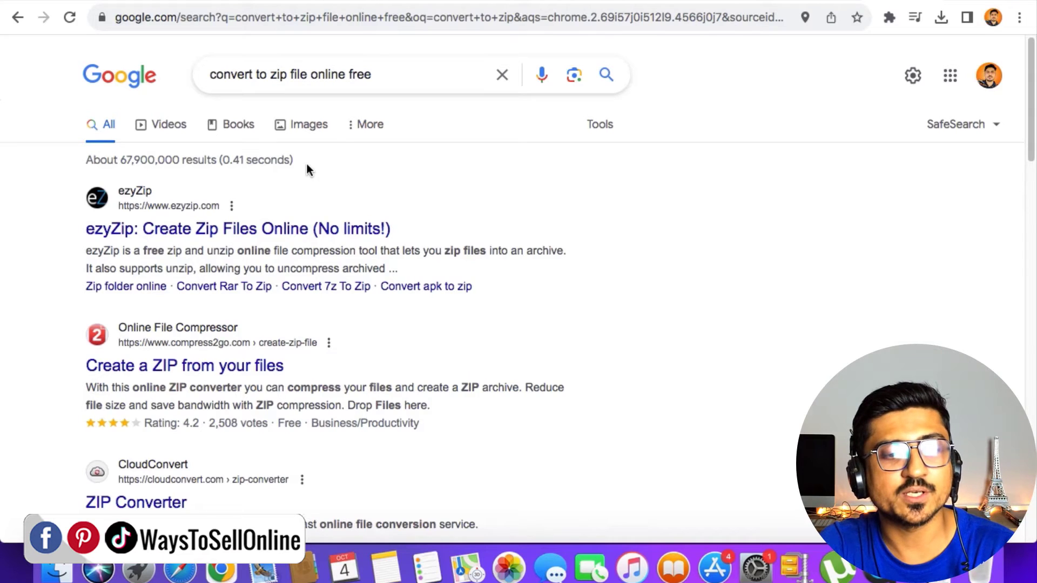
- Upload the B000123456 folder's three images to ezyZip's Zip folder tool
{"action": "left_click", "coordinate": [271, 216]}
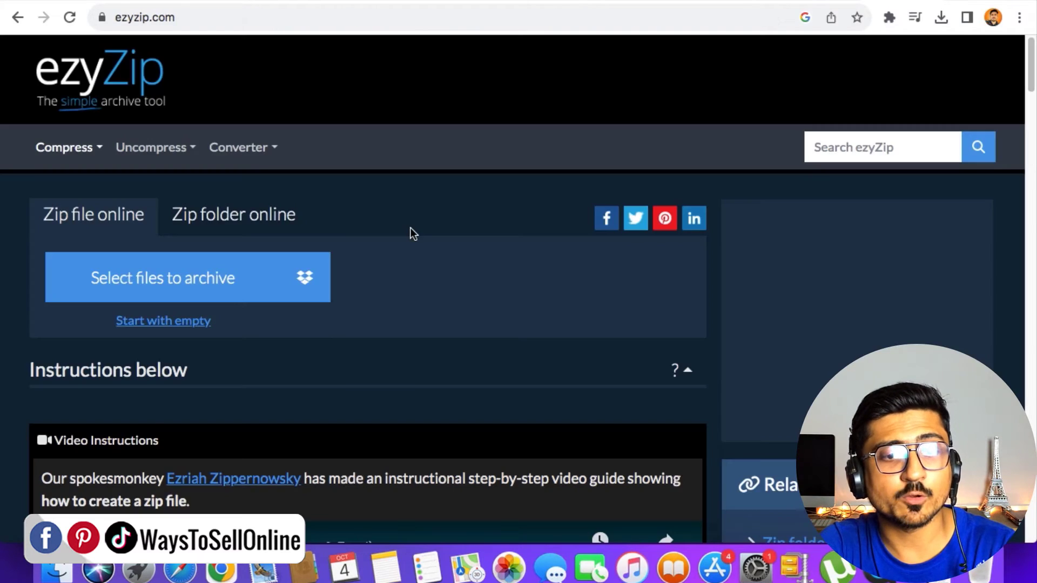
{"action": "left_click", "coordinate": [205, 226]}
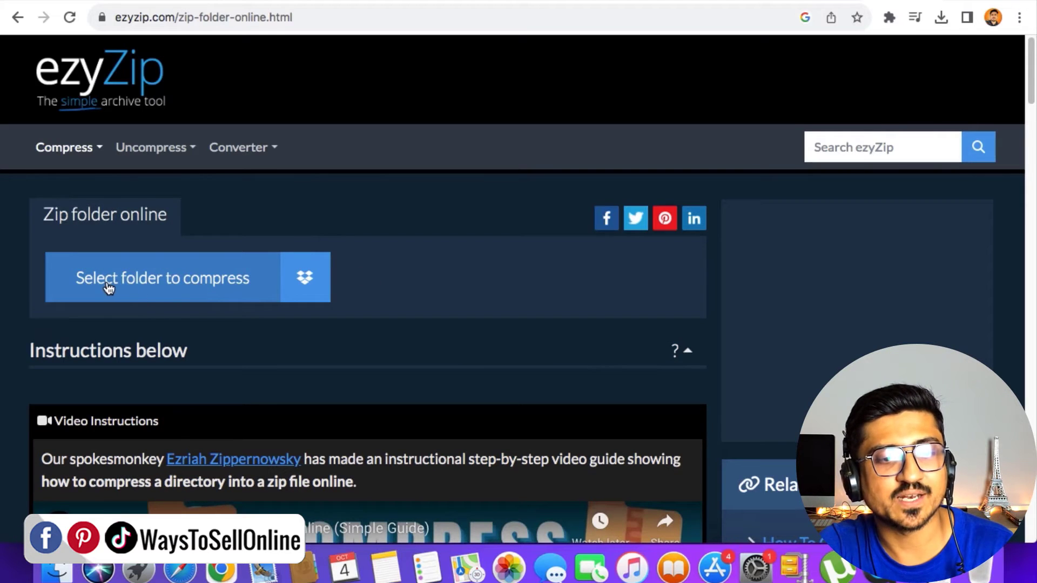
{"action": "left_click", "coordinate": [167, 286]}
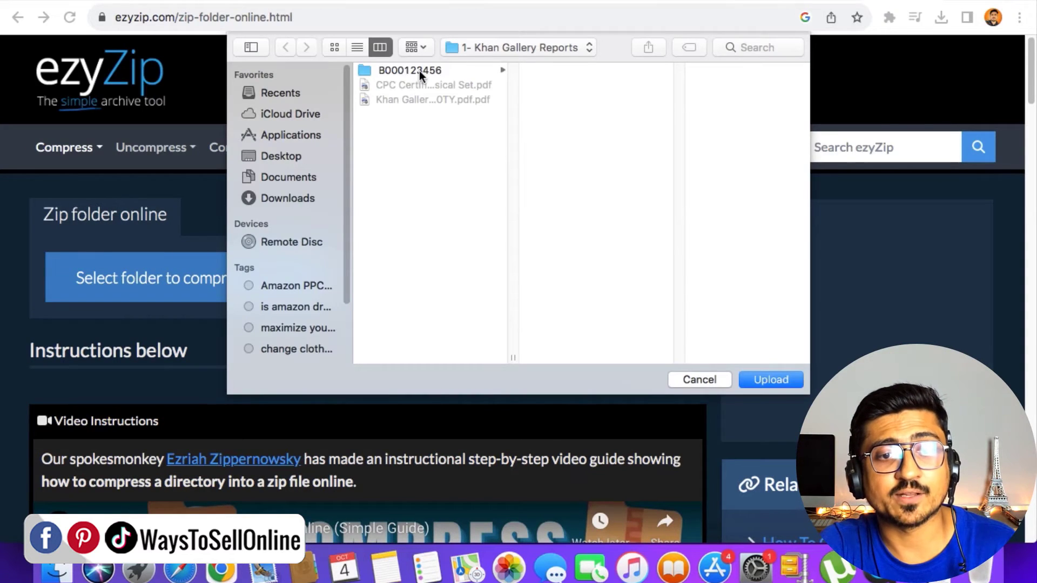
{"action": "left_click", "coordinate": [419, 71]}
{"action": "left_click", "coordinate": [770, 379]}
{"action": "left_click", "coordinate": [671, 126]}
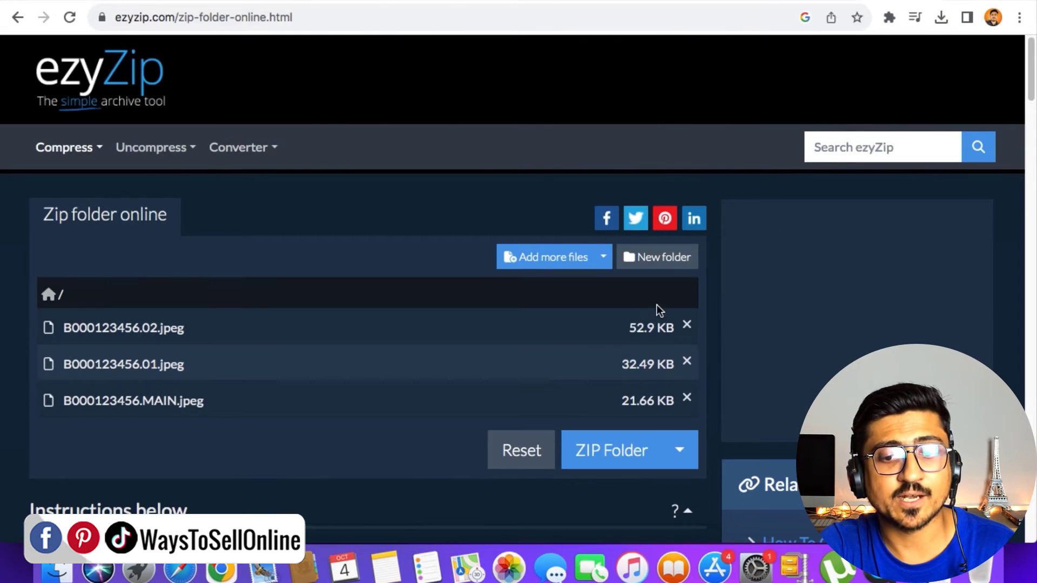
- Compress the images and save ezyzip.zip to the computer
{"action": "left_click", "coordinate": [620, 449]}
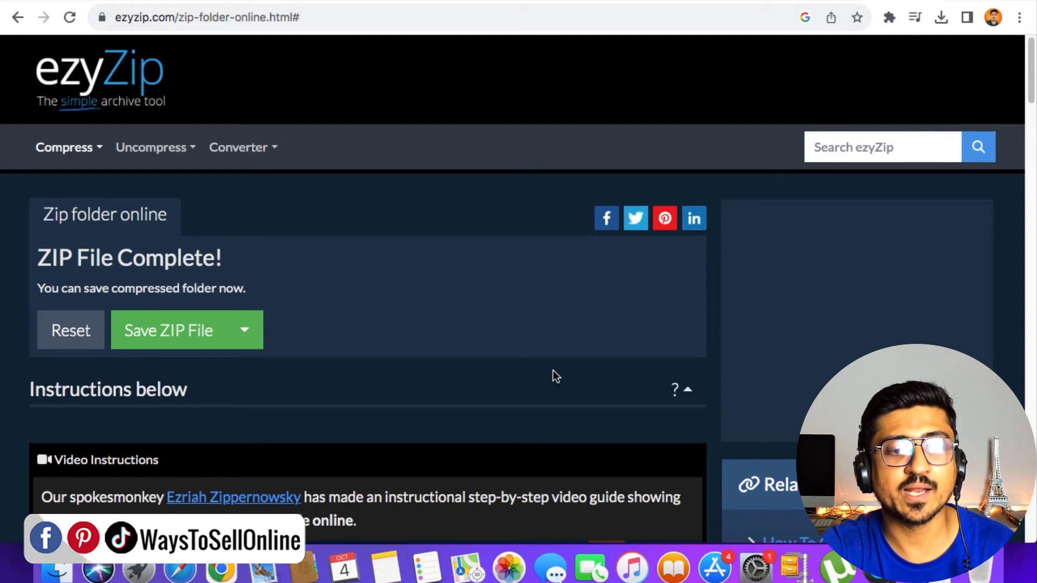
{"action": "left_click", "coordinate": [151, 331]}
{"action": "left_click", "coordinate": [634, 134]}
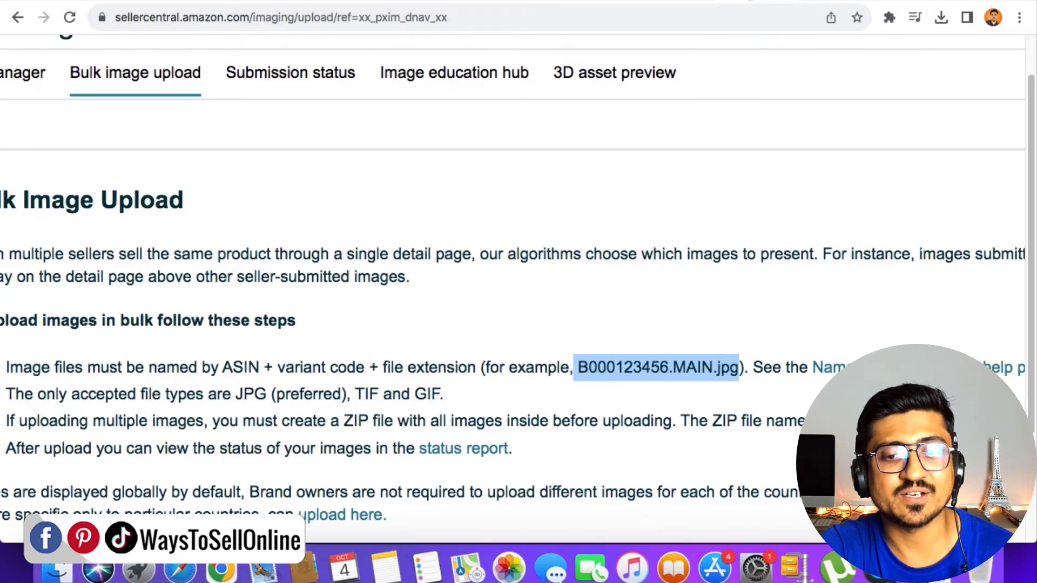
- Highlight step 4's note that upload results appear in the status report
{"action": "scroll", "coordinate": [563, 193], "scroll_direction": "down", "scroll_amount": 2}
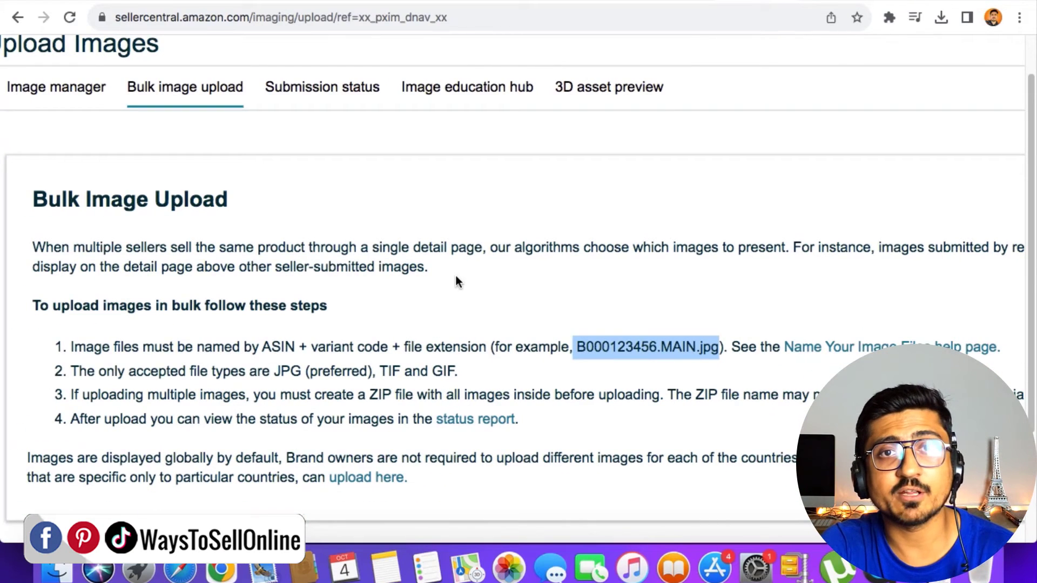
{"action": "left_click_drag", "start_coordinate": [71, 420], "coordinate": [434, 420]}
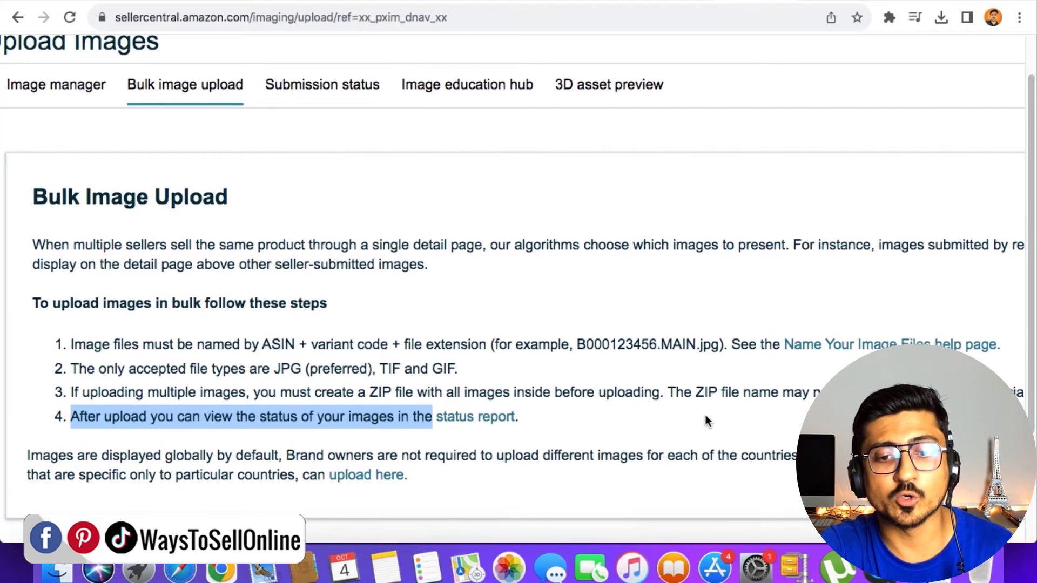
- Attach ezyzip.zip from Documents in the Bulk Image Upload drop zone
{"action": "scroll", "coordinate": [705, 415], "scroll_direction": "down", "scroll_amount": 6}
{"action": "left_click", "coordinate": [306, 293]}
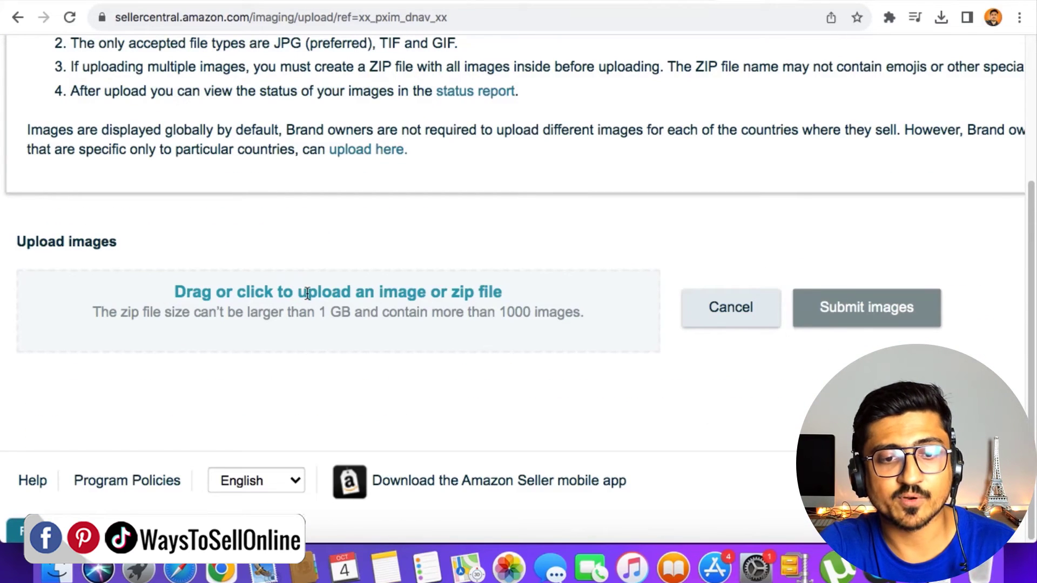
{"action": "left_click", "coordinate": [289, 177]}
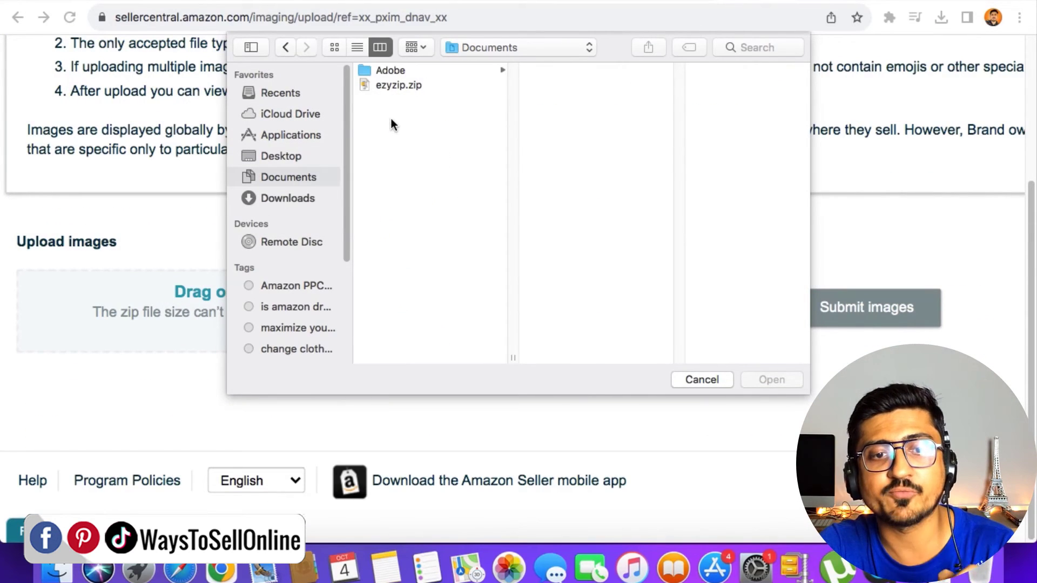
{"action": "left_click", "coordinate": [394, 87]}
{"action": "left_click", "coordinate": [768, 378]}
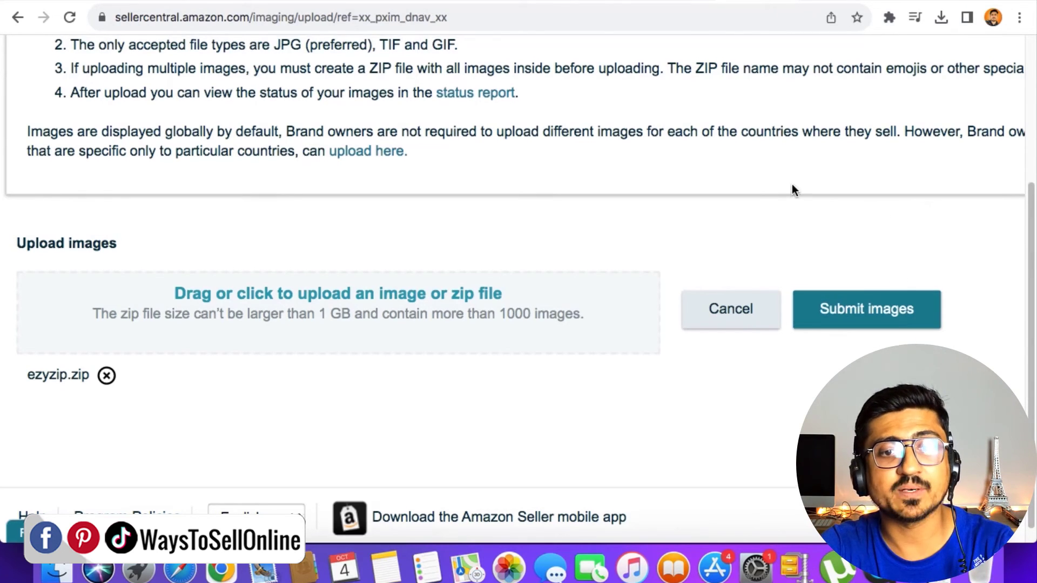
{"action": "scroll", "coordinate": [537, 205], "scroll_direction": "up", "scroll_amount": 3}
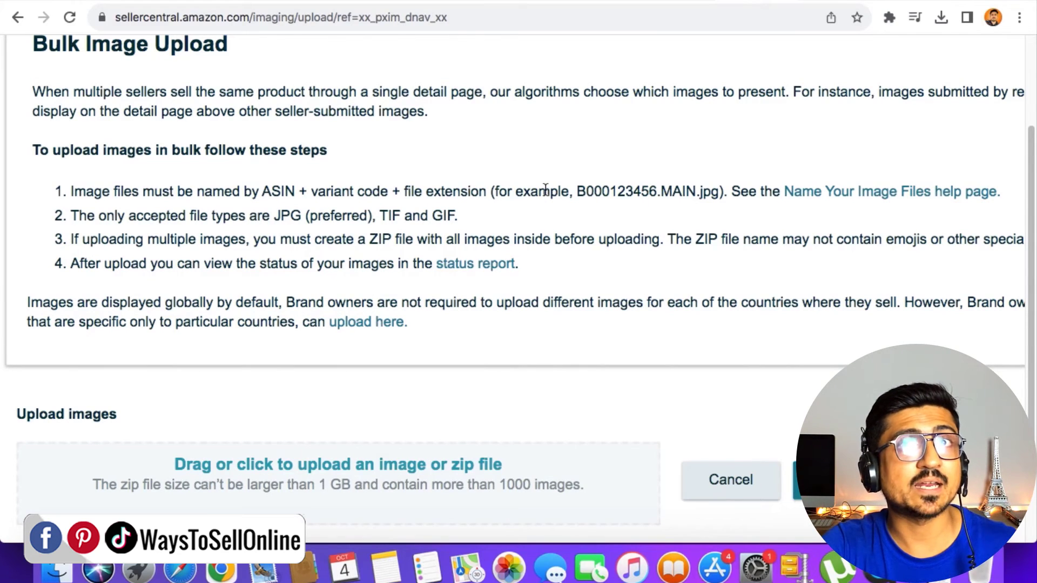